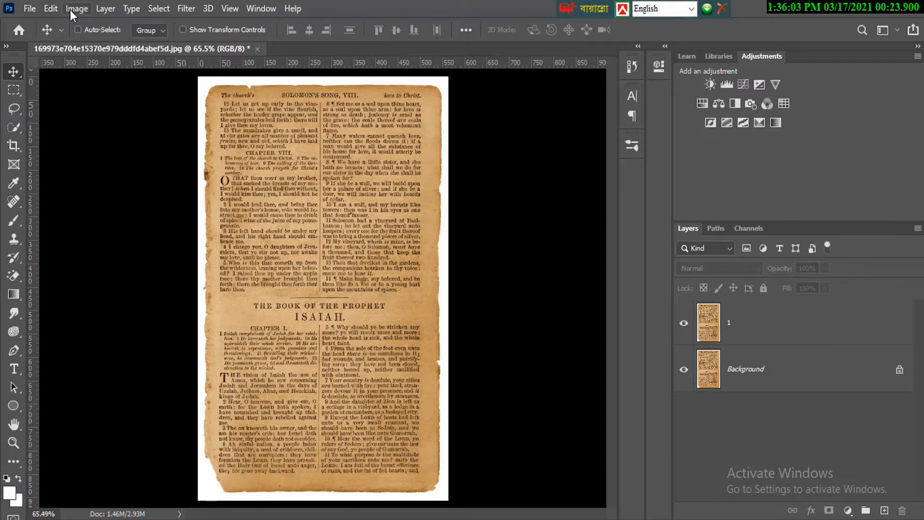
Select layer 1 and open the Levels adjustment for it.
click(72, 9)
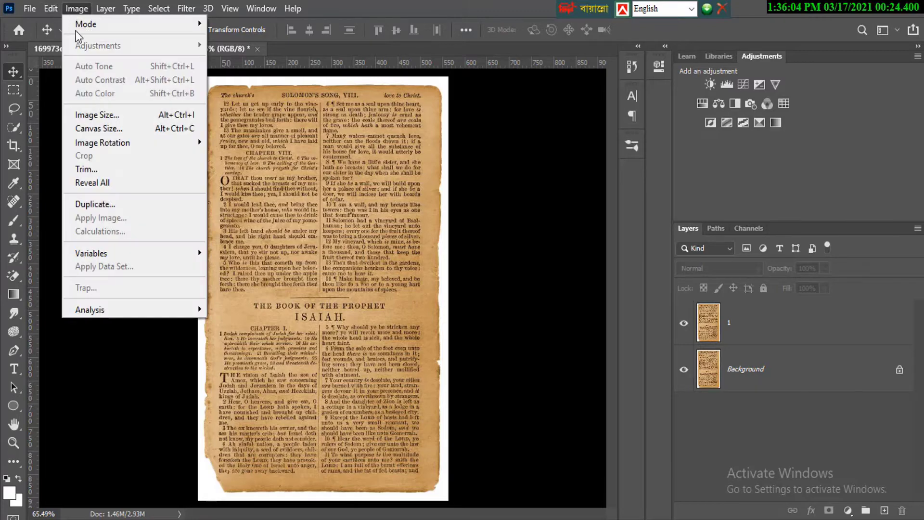
click(775, 334)
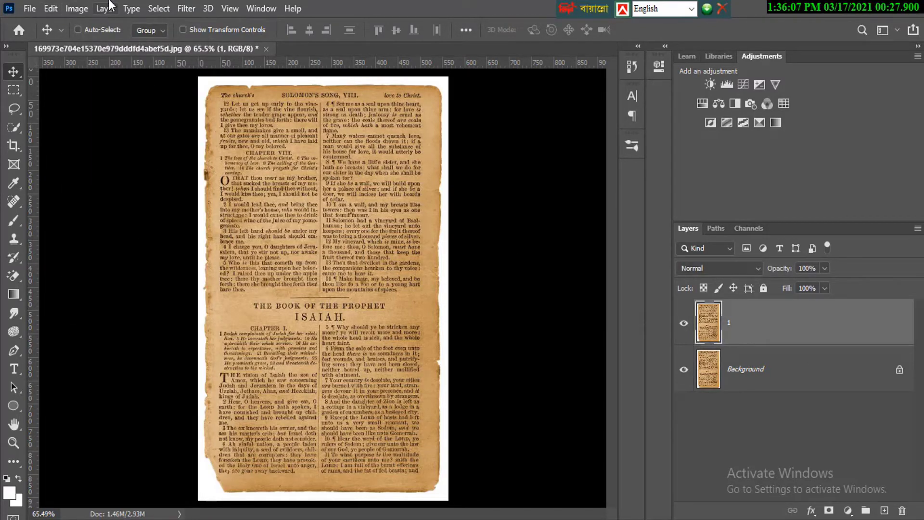
click(73, 13)
mouse_move(91, 45)
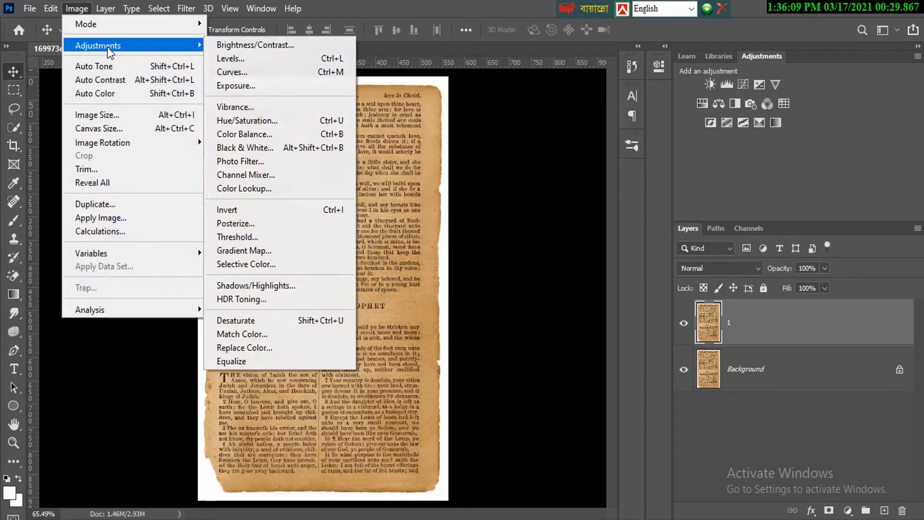
click(229, 60)
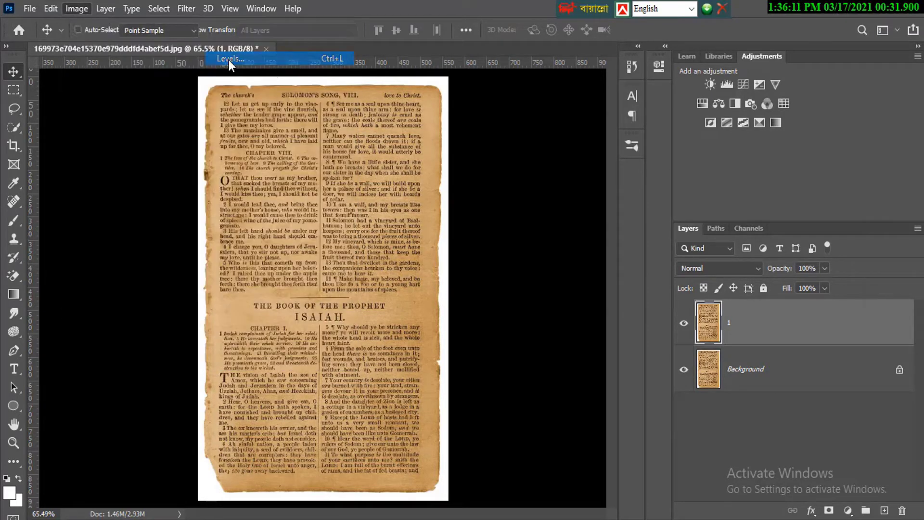
drag(640, 132, 534, 128)
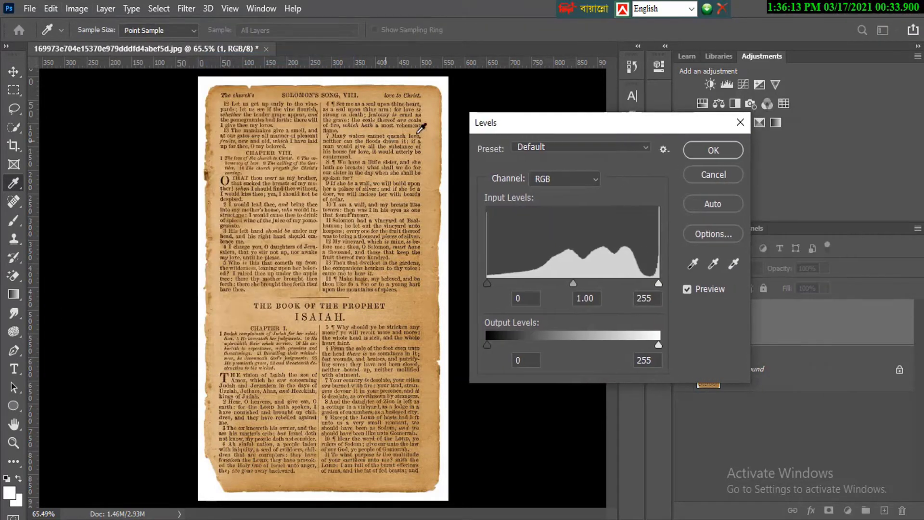
Sample the page's brown margins as the Levels white point, finishing at the upper edge above "love to Christ", and apply the adjustment.
double_click(731, 266)
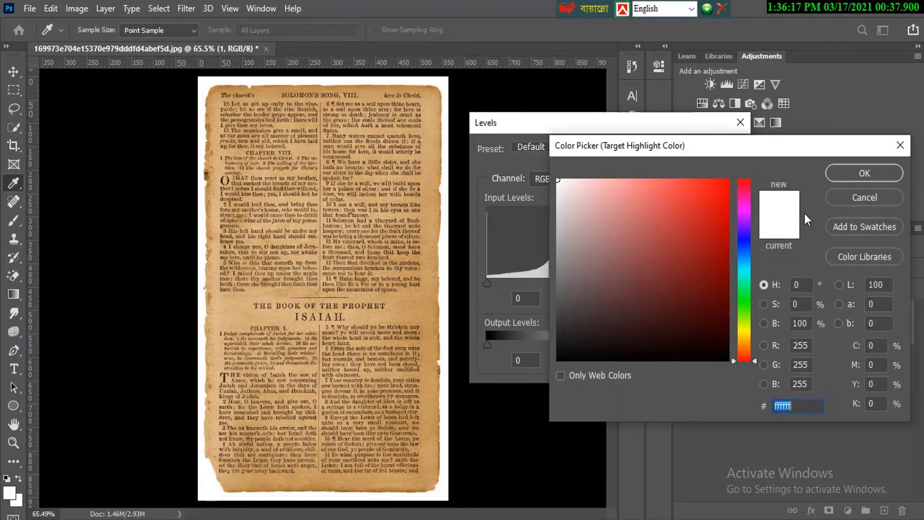
click(900, 145)
click(733, 263)
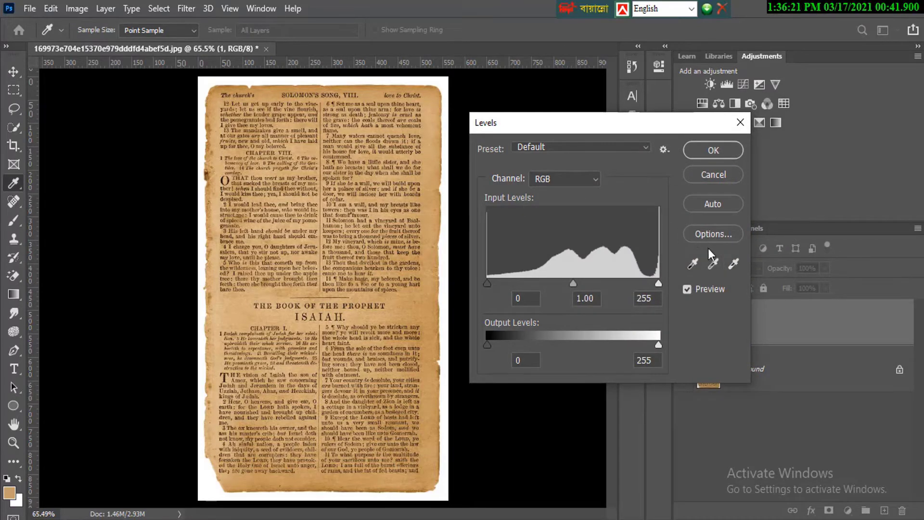
click(734, 263)
click(438, 117)
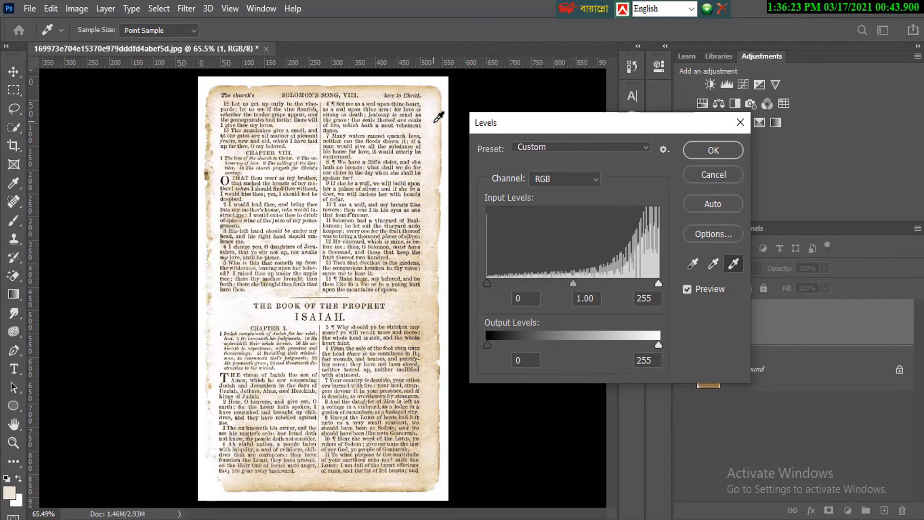
click(436, 115)
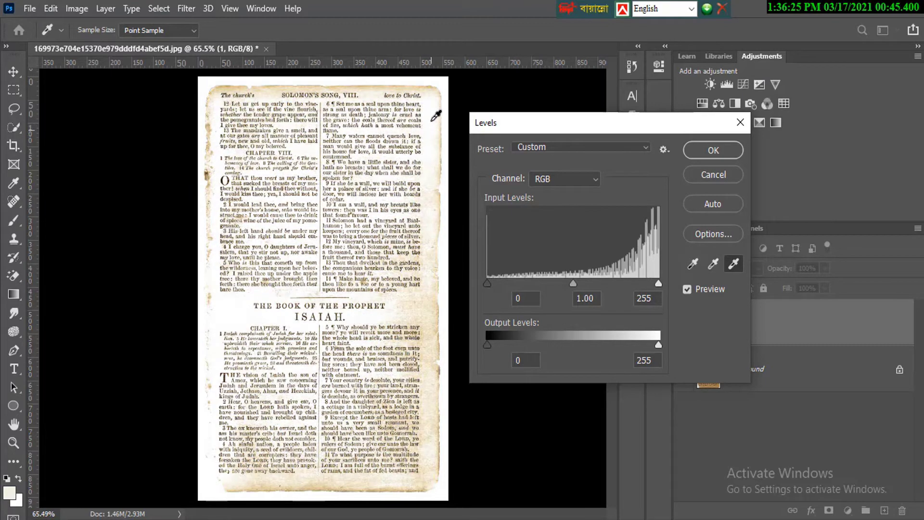
click(387, 89)
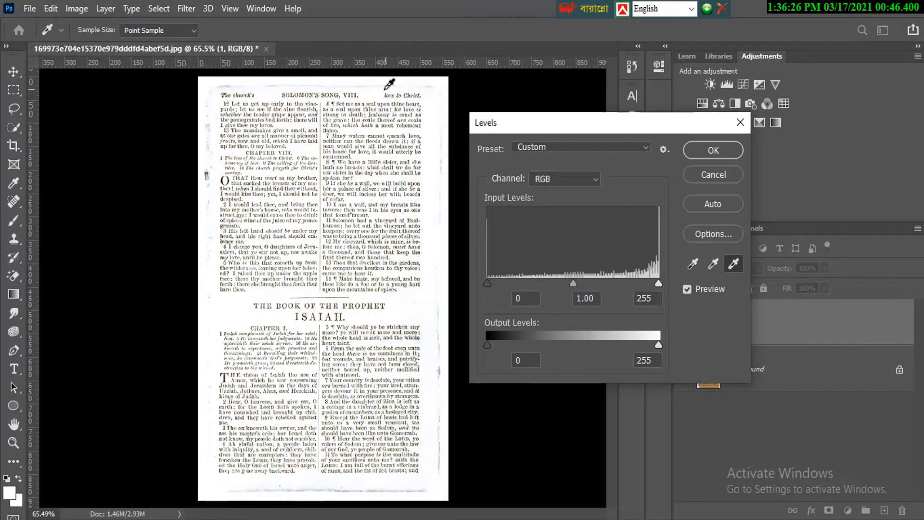
click(437, 199)
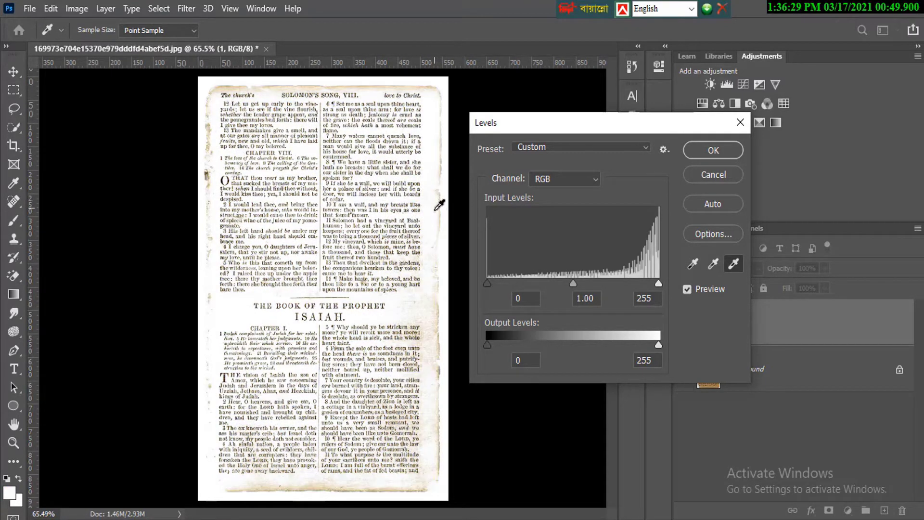
click(435, 213)
drag(433, 287, 434, 256)
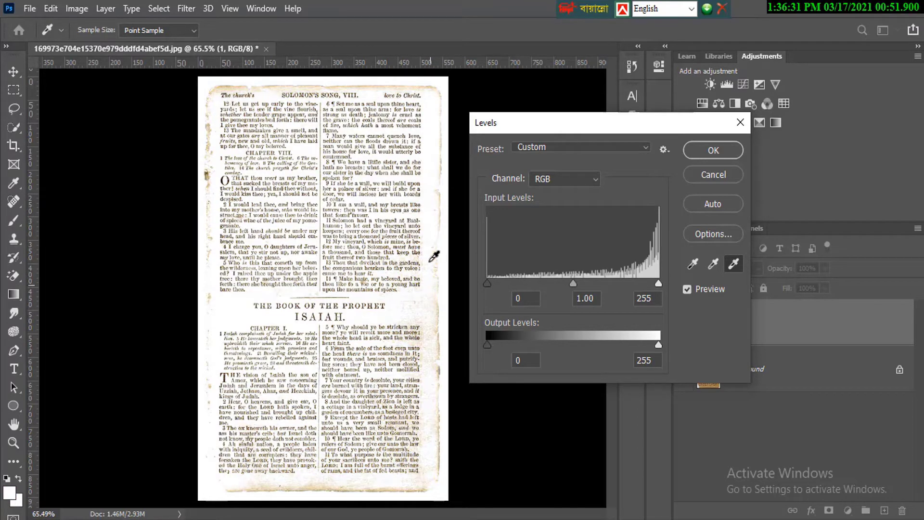
click(408, 88)
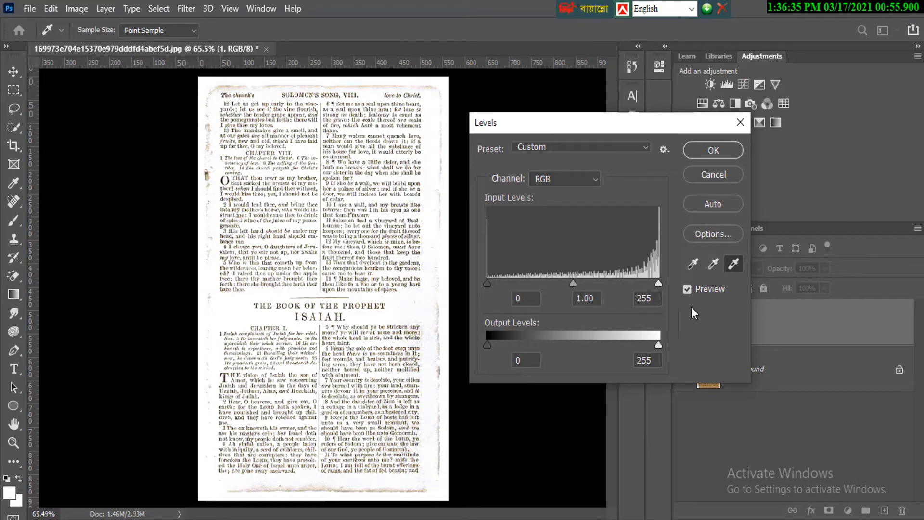
click(700, 149)
Inspect the cleaned text and page edge up close, and open Levels again for layer 1.
click(14, 442)
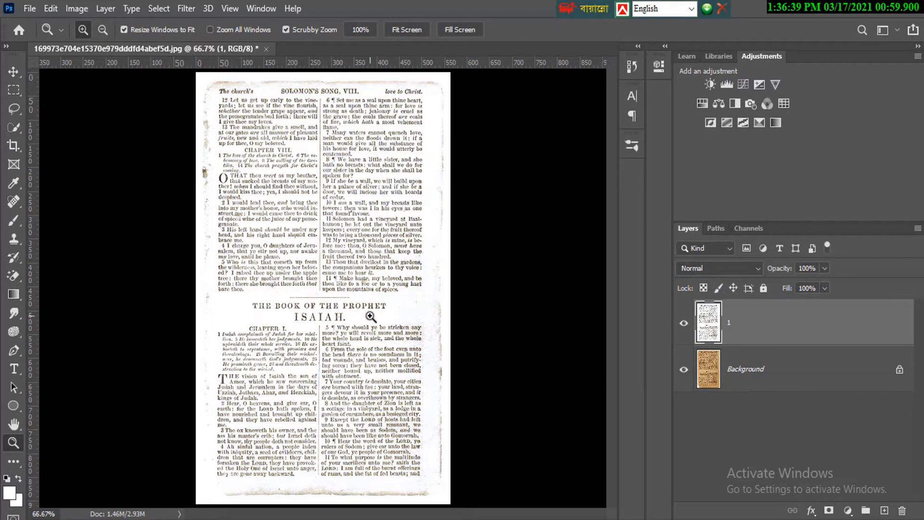
click(269, 312)
click(474, 323)
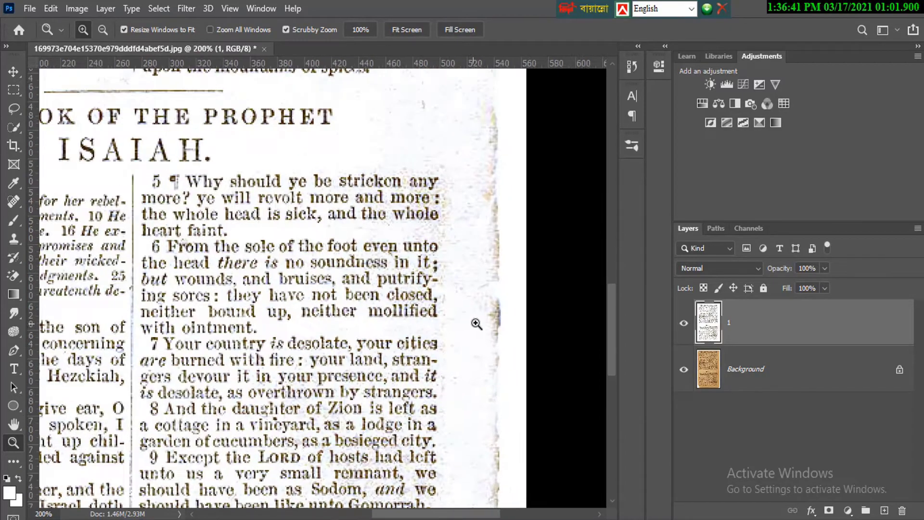
key(ctrl+0)
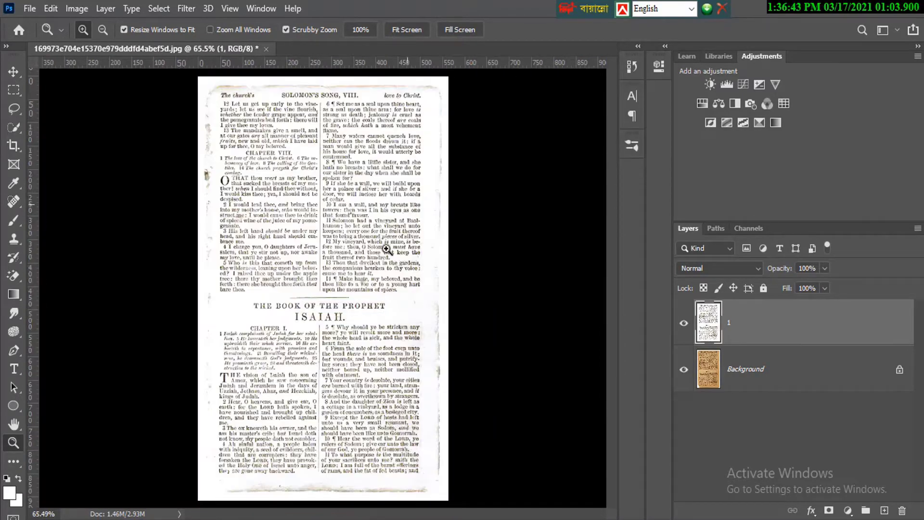
click(13, 72)
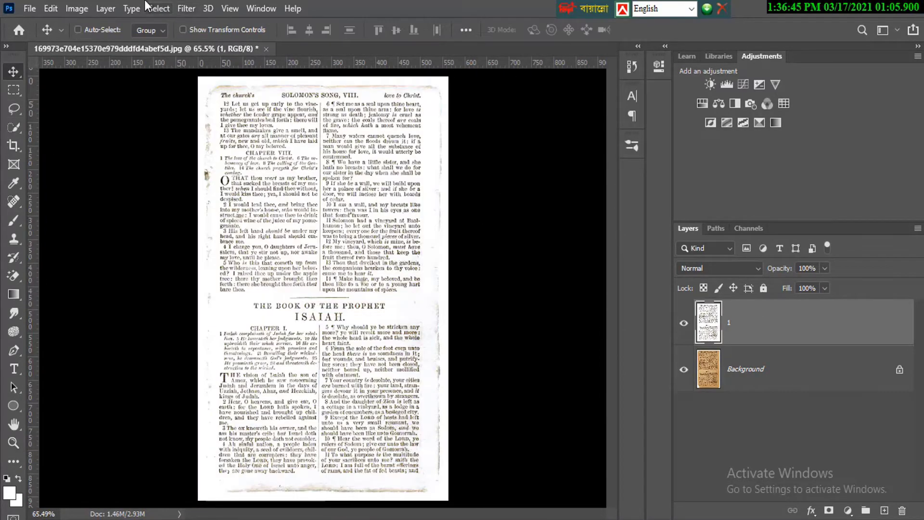
click(80, 9)
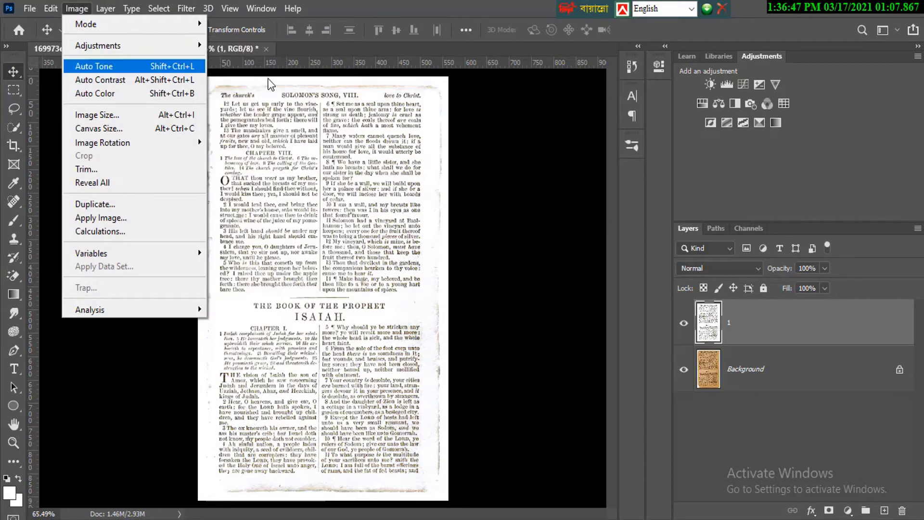
mouse_move(139, 47)
click(375, 56)
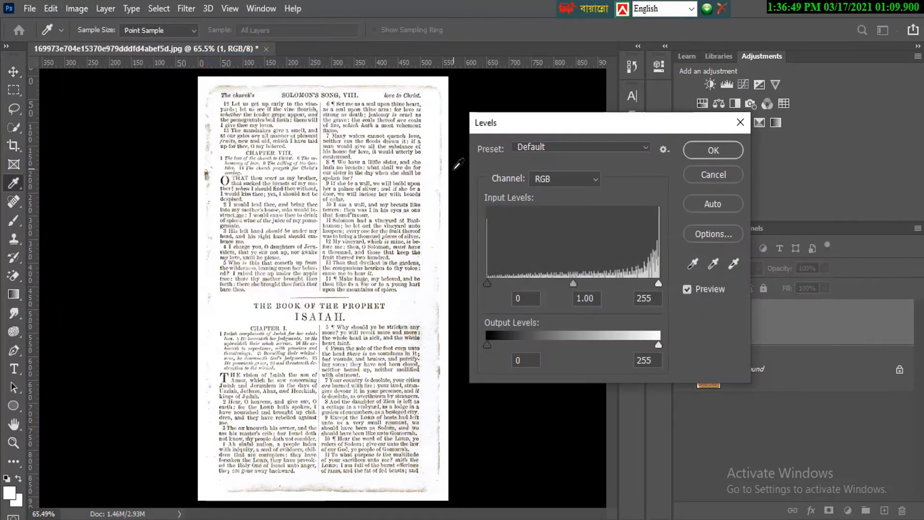
Sample the remaining stains along the page edges as the Levels white point, ending at the top edge above "SOLOMON'S SONG, VIII.", and apply it.
click(734, 263)
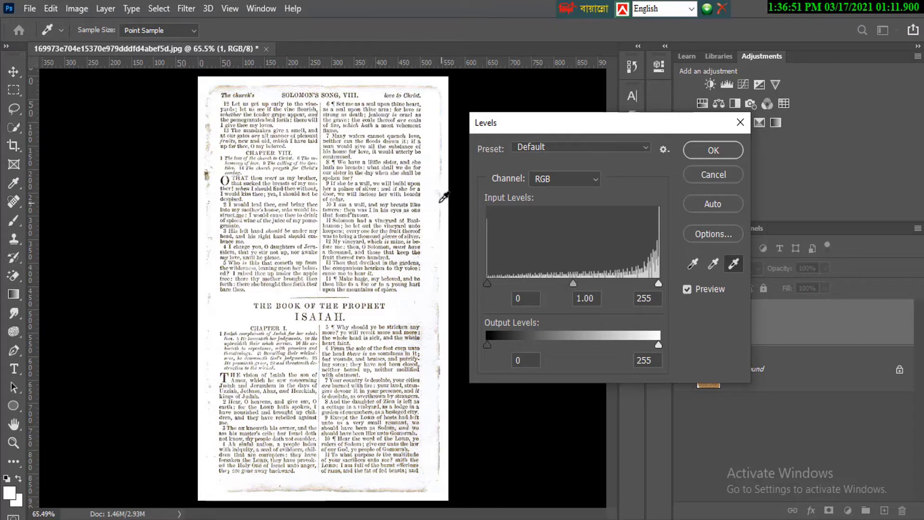
click(438, 202)
click(439, 193)
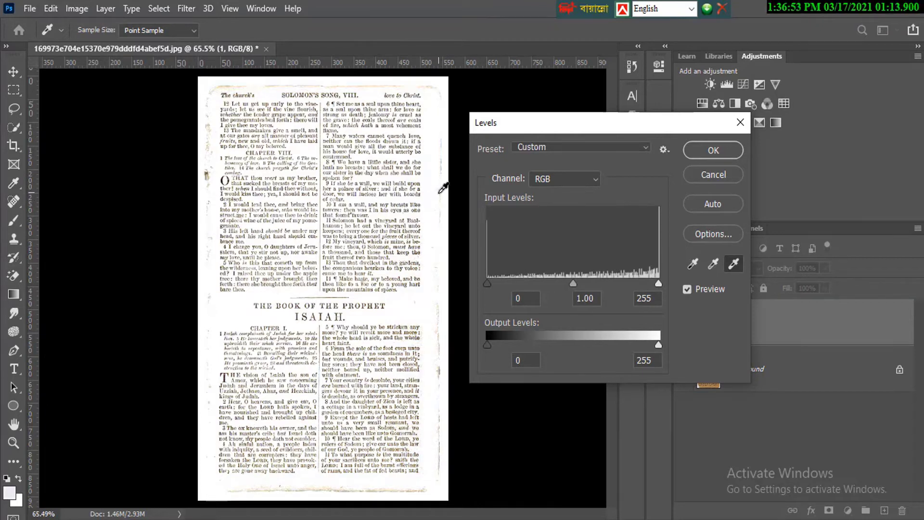
click(436, 176)
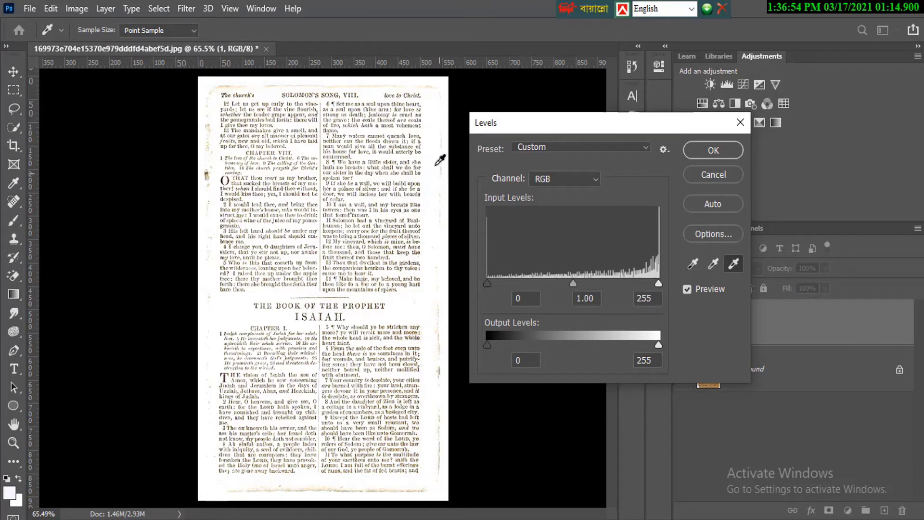
click(236, 87)
click(214, 95)
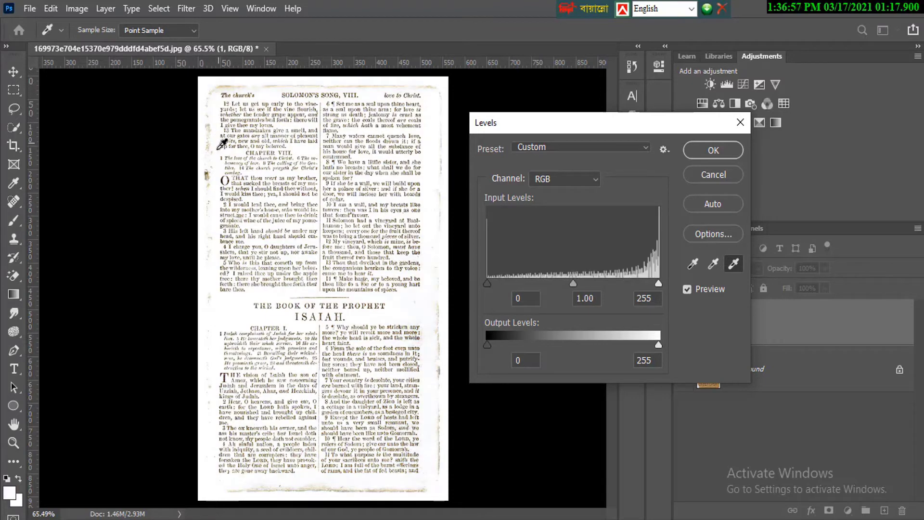
click(209, 176)
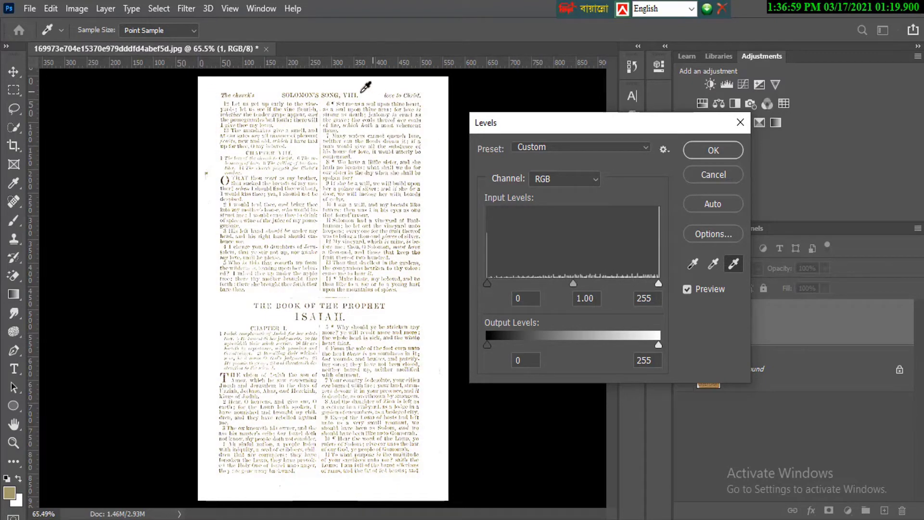
click(345, 94)
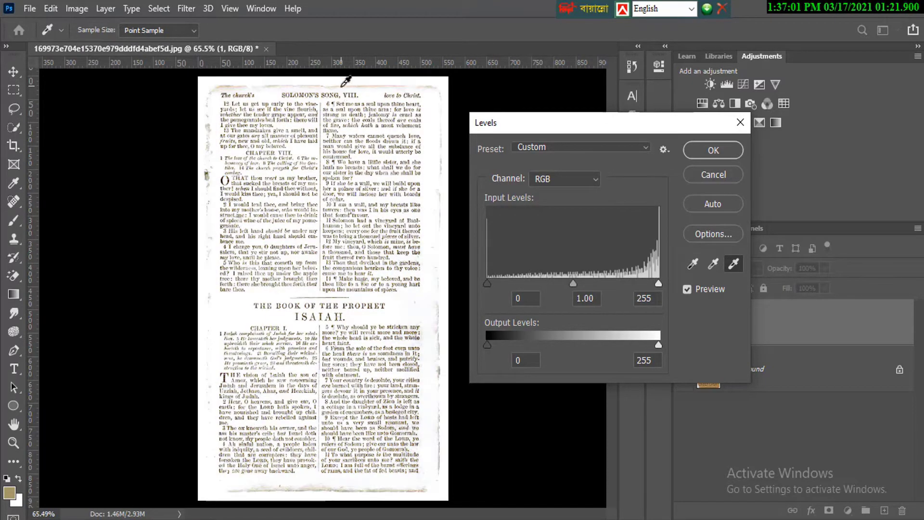
click(343, 86)
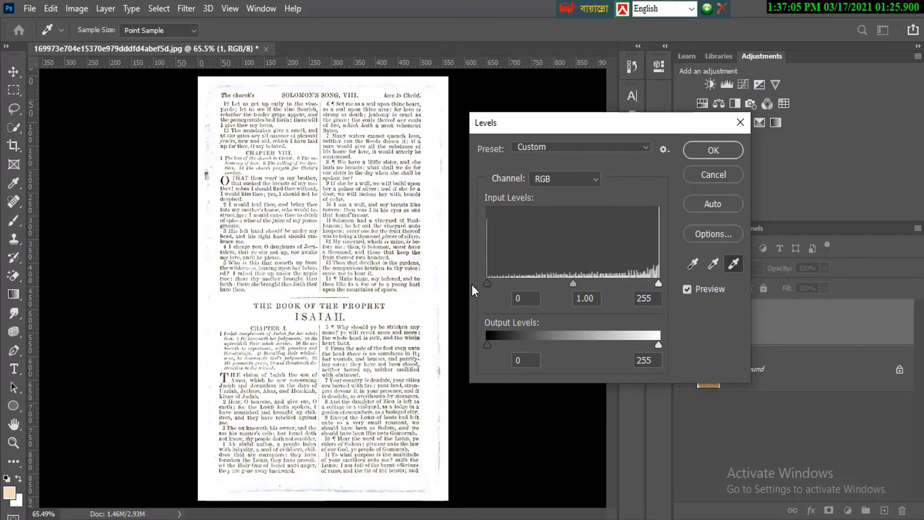
mouse_move(489, 284)
mouse_down()
mouse_move(501, 284)
mouse_move(488, 287)
mouse_up()
click(707, 146)
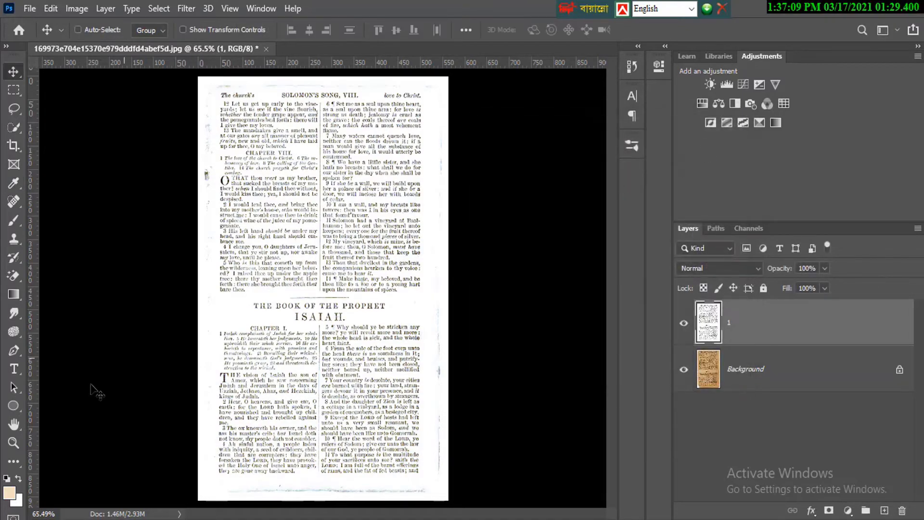
Set the brush's foreground colour to white and paint over the residue and specks around the page's bottom-left corner.
click(13, 441)
click(206, 407)
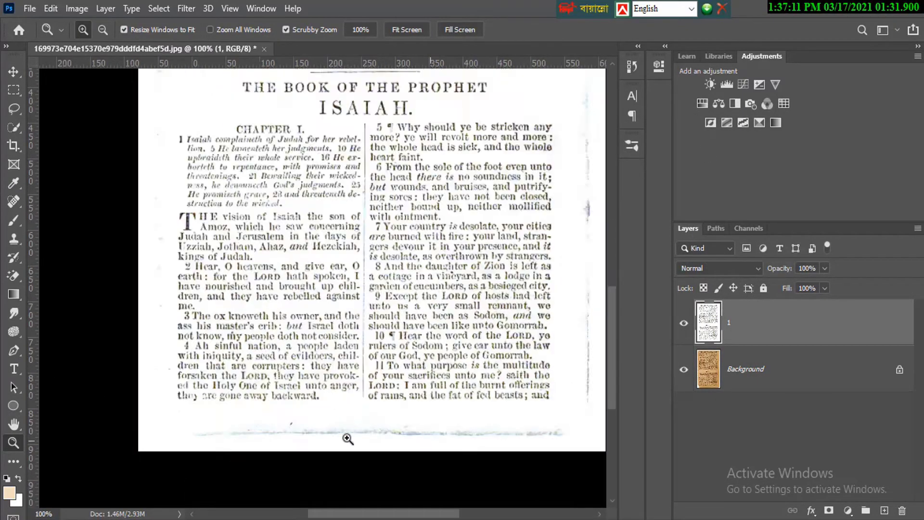
click(347, 438)
click(302, 428)
click(12, 427)
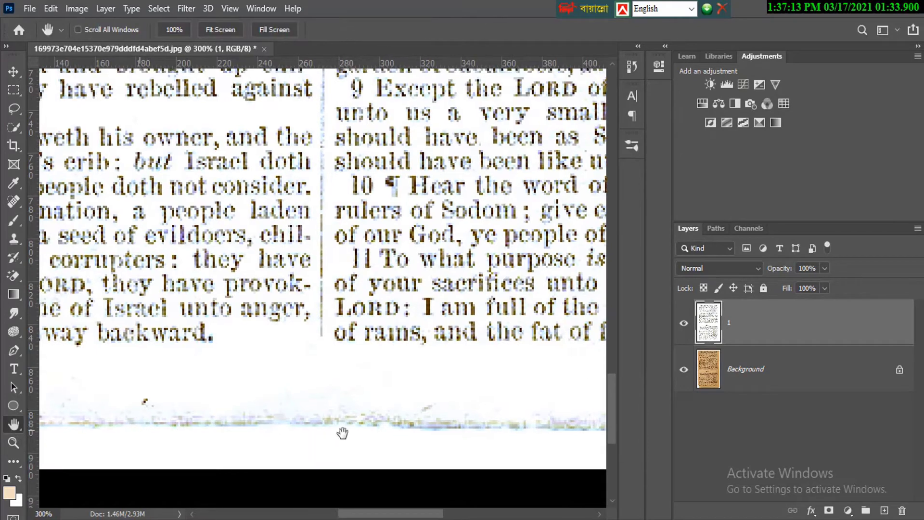
drag(342, 431, 552, 388)
click(13, 221)
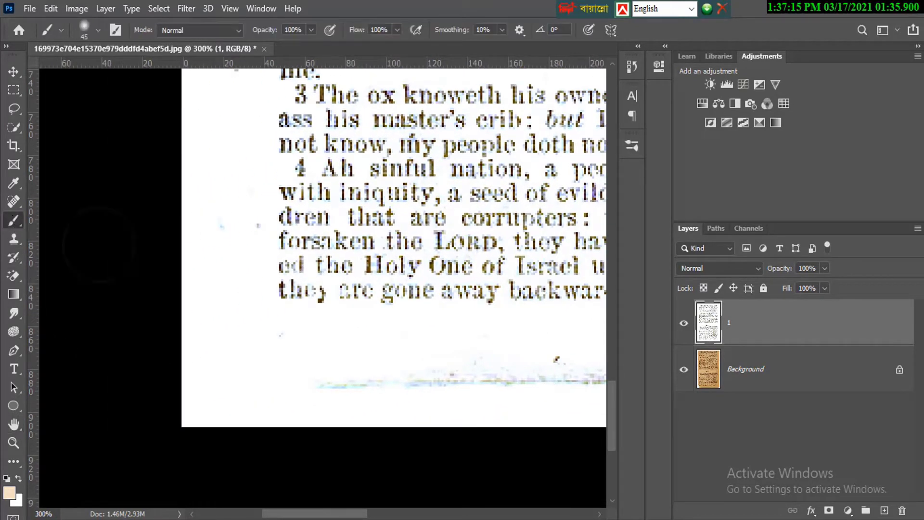
mouse_move(288, 385)
mouse_down()
mouse_move(307, 387)
mouse_move(404, 384)
mouse_up()
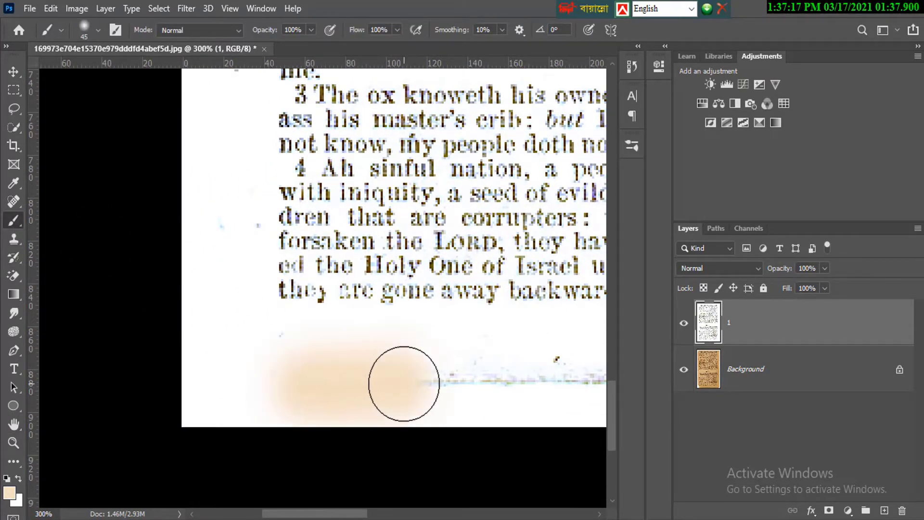
key(ctrl+z)
click(6, 494)
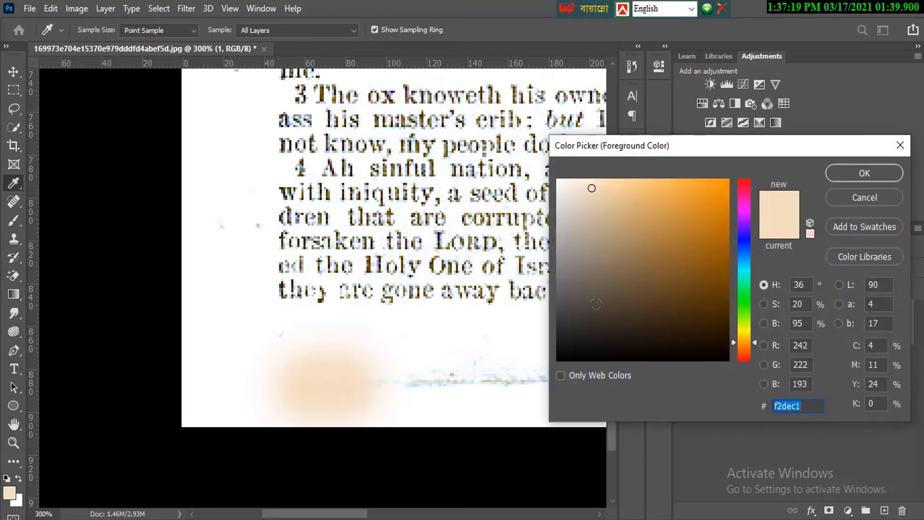
drag(592, 189, 558, 180)
click(847, 177)
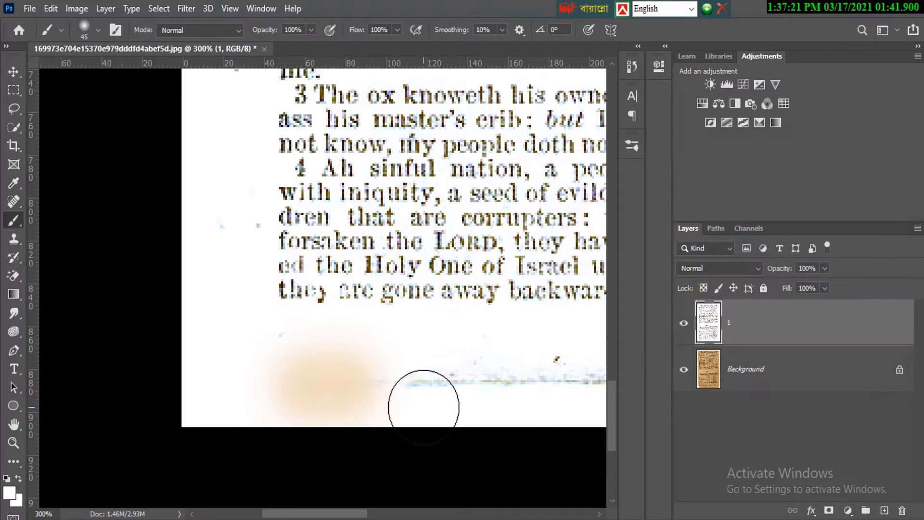
mouse_move(423, 403)
mouse_down()
mouse_move(416, 376)
mouse_move(508, 376)
mouse_move(263, 375)
mouse_move(472, 390)
mouse_up()
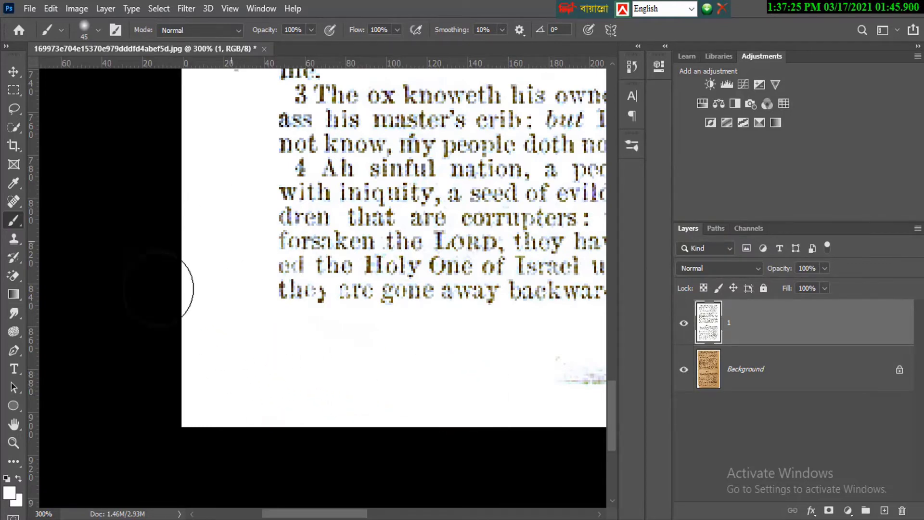
Paint out the strip of stain residue below the text along the page's bottom edge with the white brush.
click(14, 424)
drag(231, 385, 11, 383)
click(13, 220)
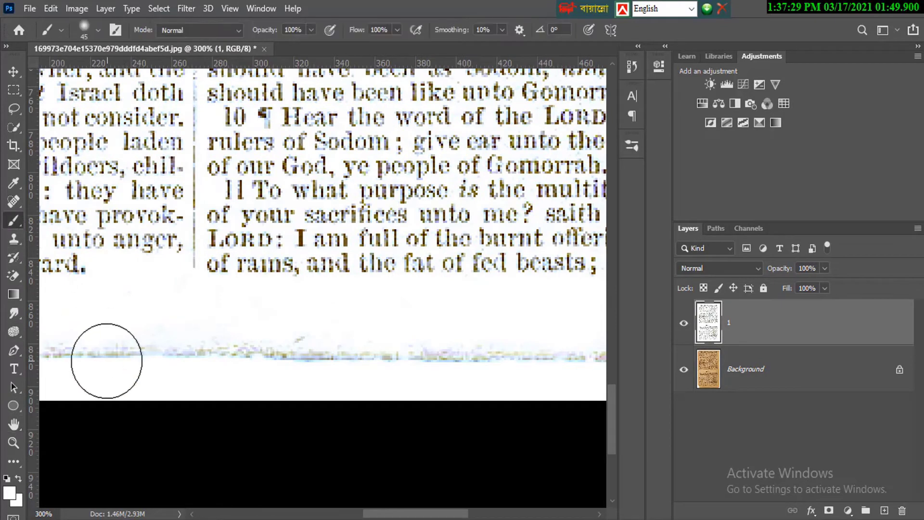
drag(226, 360, 98, 360)
mouse_move(259, 349)
mouse_down()
mouse_move(431, 346)
mouse_move(346, 351)
mouse_move(365, 362)
mouse_move(495, 365)
mouse_move(402, 347)
mouse_move(518, 332)
mouse_move(551, 185)
mouse_up()
Paint the faint marks along the page's right margin white, working from the bottom corner up to the top.
scroll(347, 351, down, 5)
scroll(524, 301, up, 3)
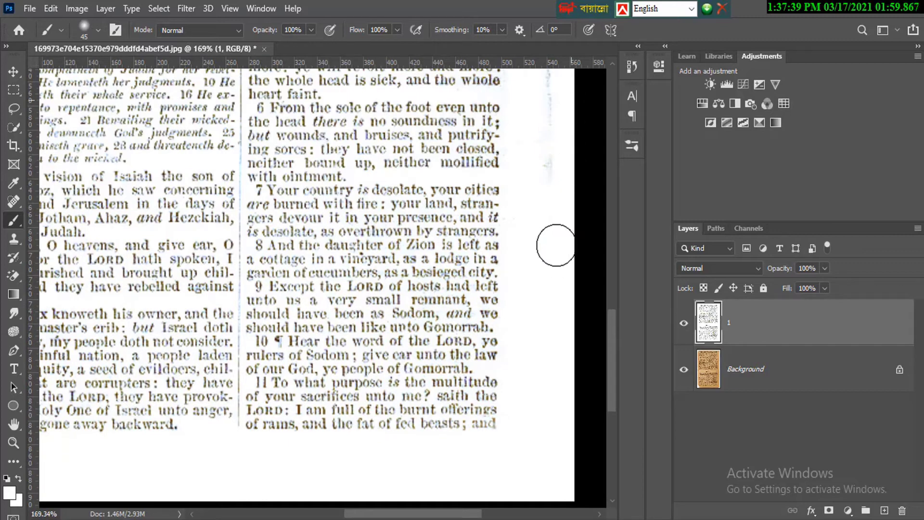
scroll(558, 255, up, 4)
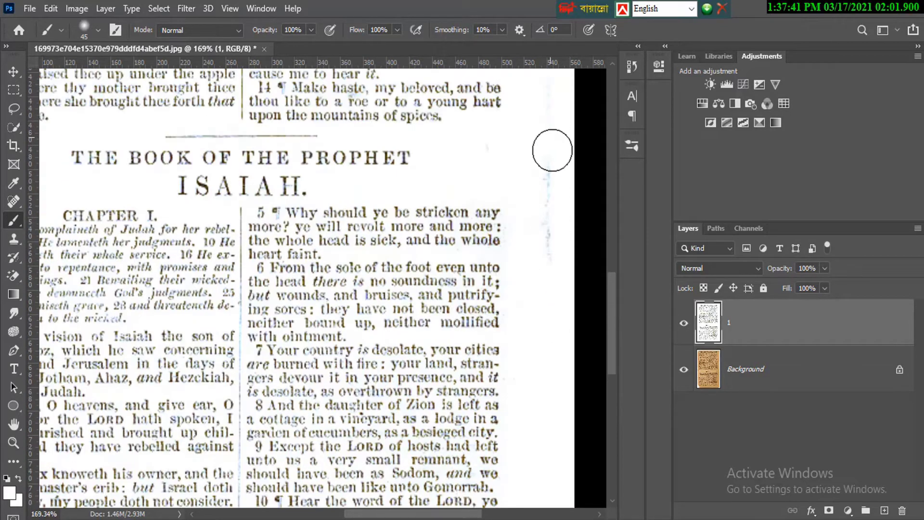
scroll(553, 178, up, 3)
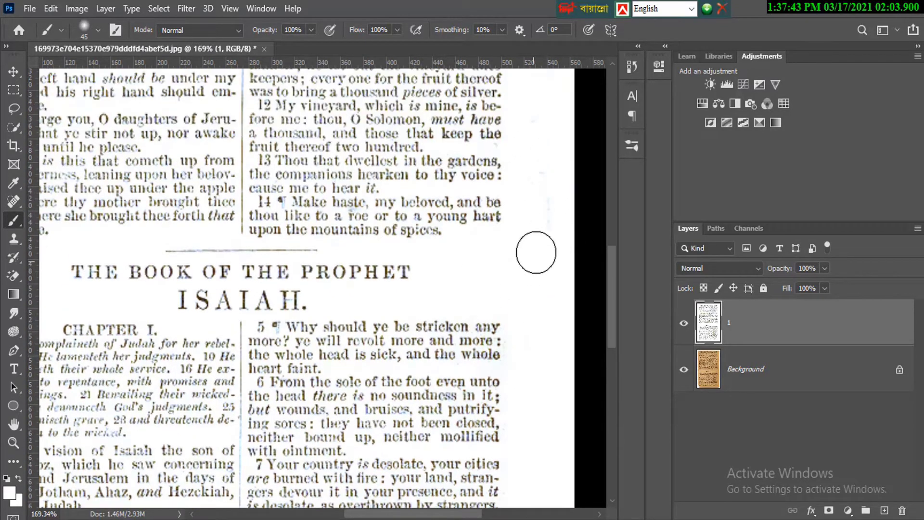
scroll(539, 164, up, 3)
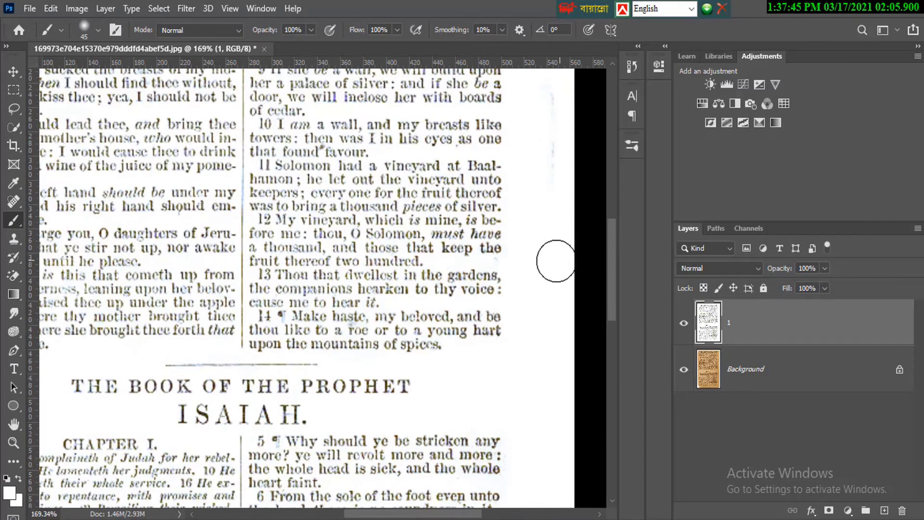
scroll(541, 241, up, 3)
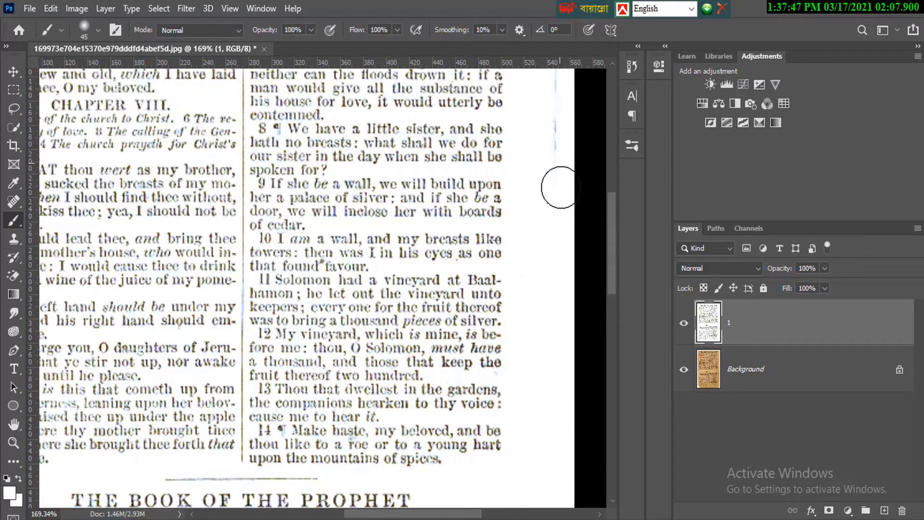
scroll(544, 202, up, 3)
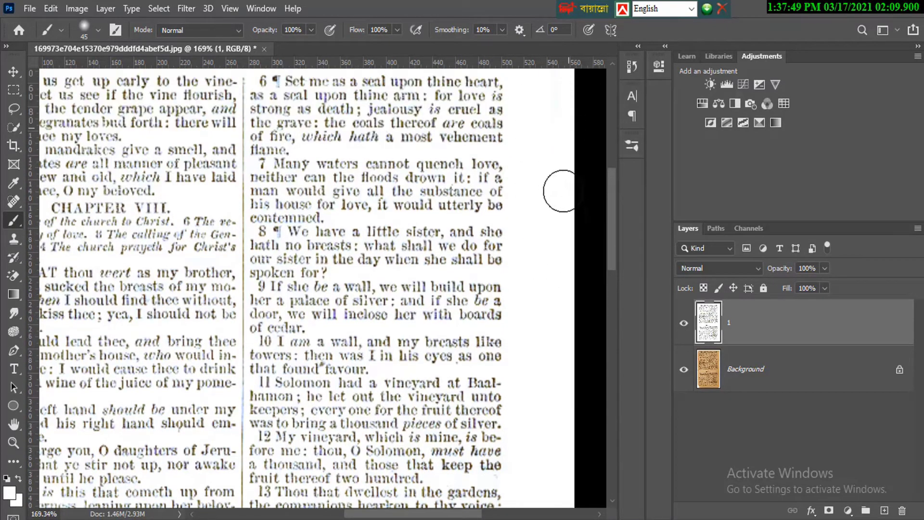
scroll(530, 178, up, 2)
scroll(542, 140, up, 2)
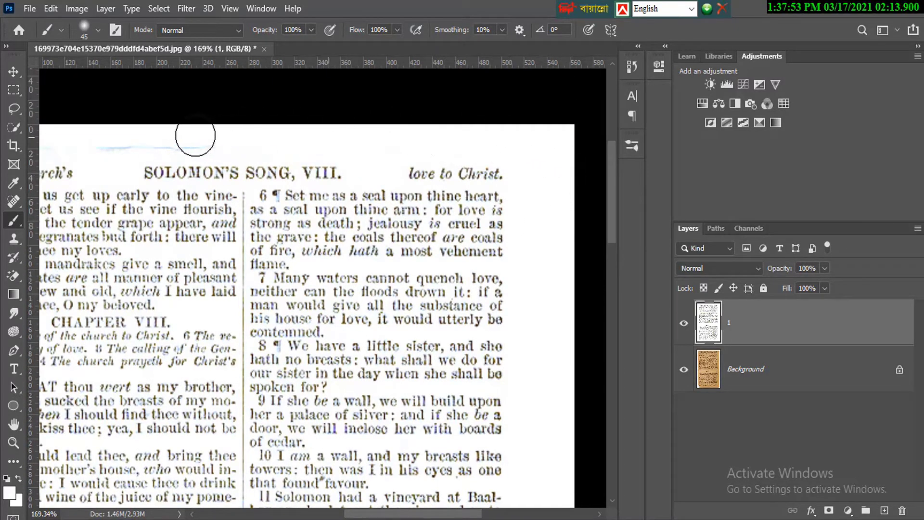
Paint white over the faint line above "SOLOMON'S SONG, VIII." and the residue around the page's top-left corner.
click(195, 136)
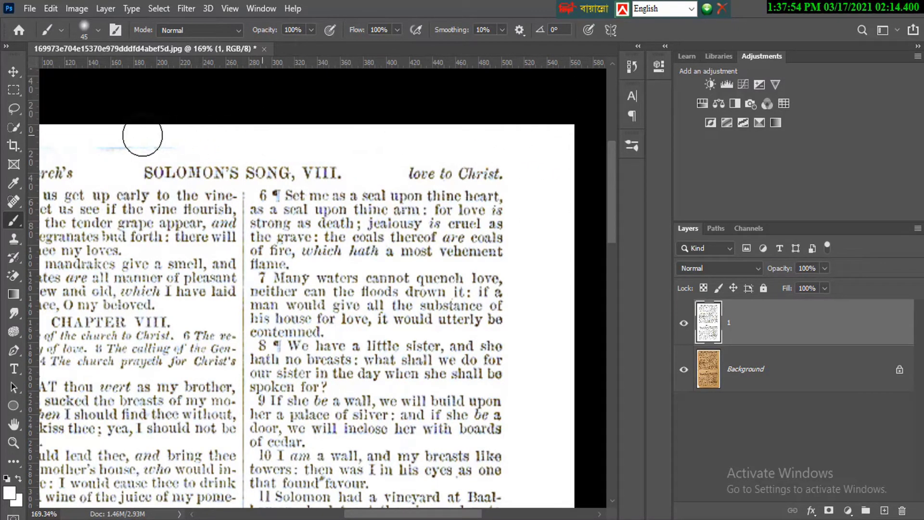
click(13, 425)
drag(46, 303, 90, 302)
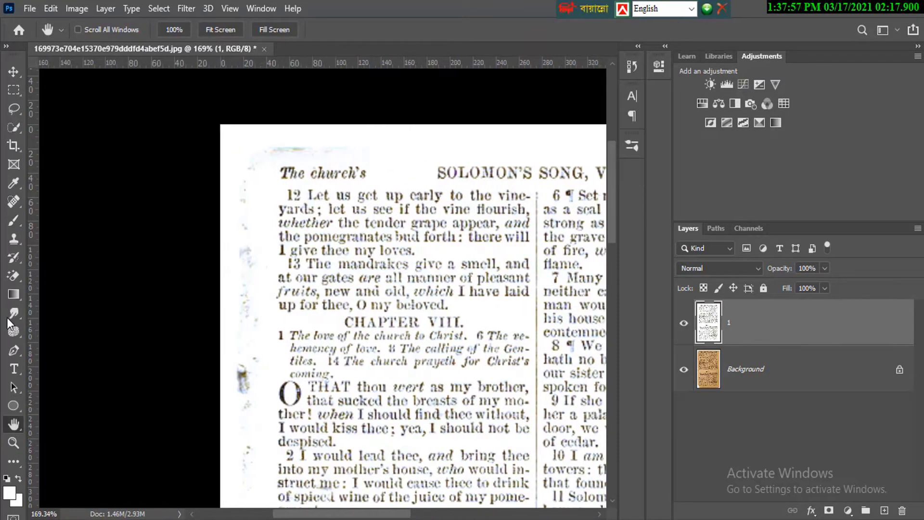
click(14, 219)
mouse_move(379, 145)
mouse_down()
mouse_move(266, 149)
mouse_move(345, 149)
mouse_move(241, 166)
mouse_up()
Paint out the stains and specks down the page's left margin in white, from "CHAPTER VIII." to the bottom corner.
drag(264, 240, 252, 371)
scroll(233, 337, down, 2)
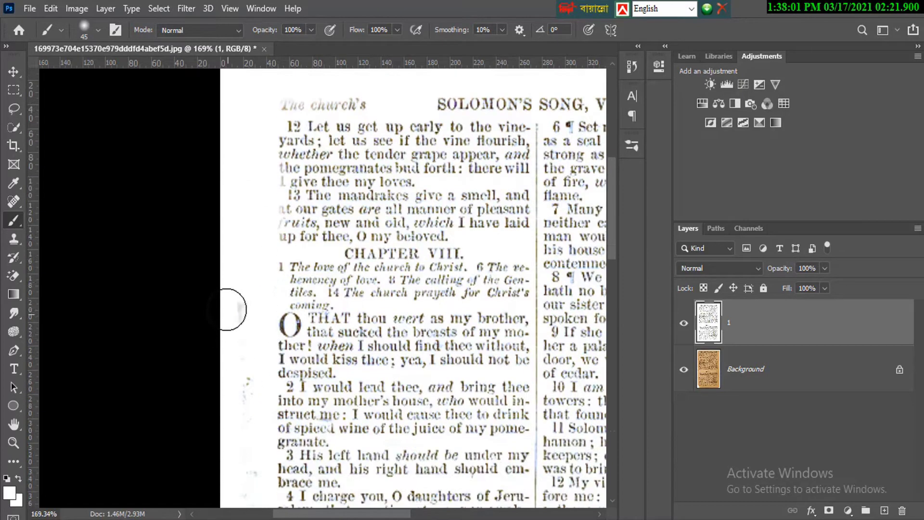
scroll(243, 320, down, 4)
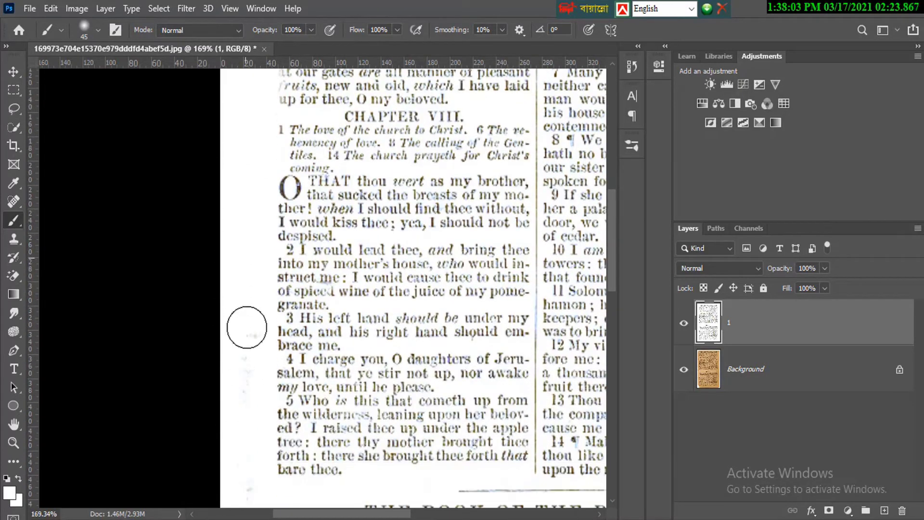
scroll(245, 288, down, 3)
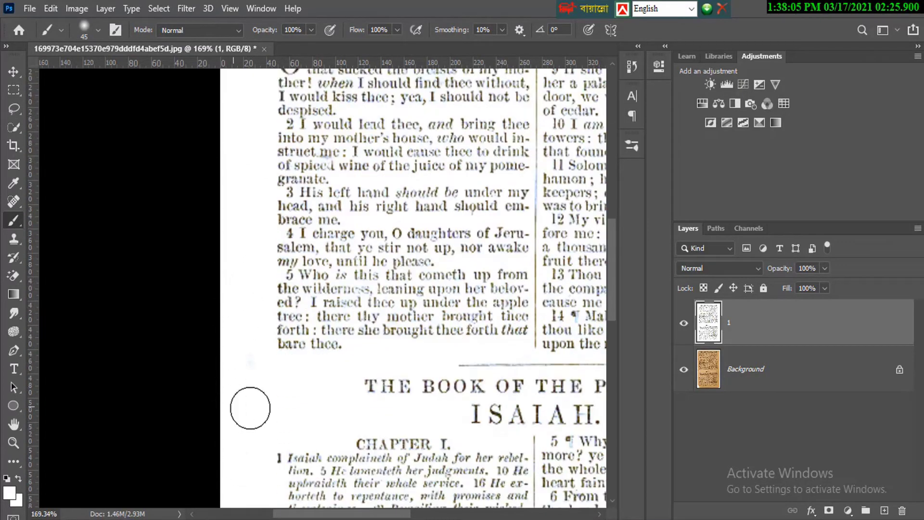
scroll(255, 361, down, 1)
scroll(253, 289, down, 5)
scroll(247, 326, down, 4)
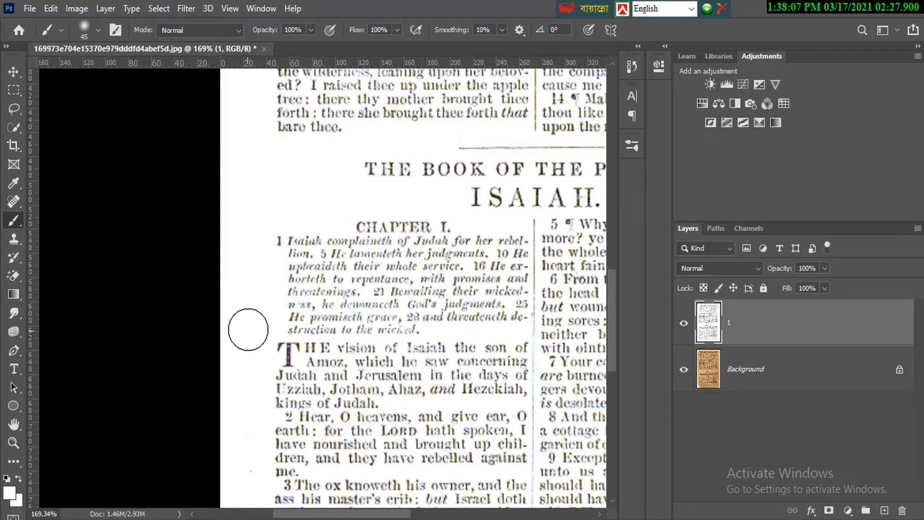
scroll(240, 395, down, 4)
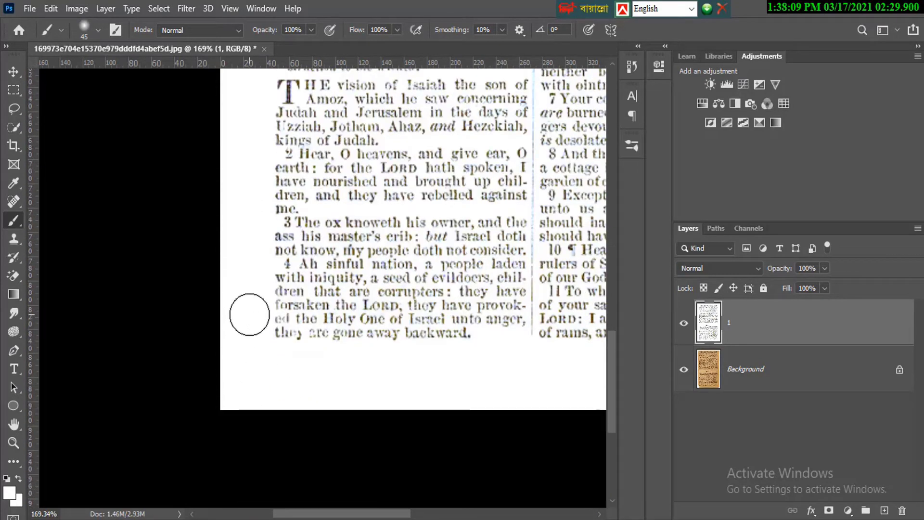
Examine the cleaned page for leftover marks, finishing with the whole page fitted on screen.
scroll(245, 390, down, 5)
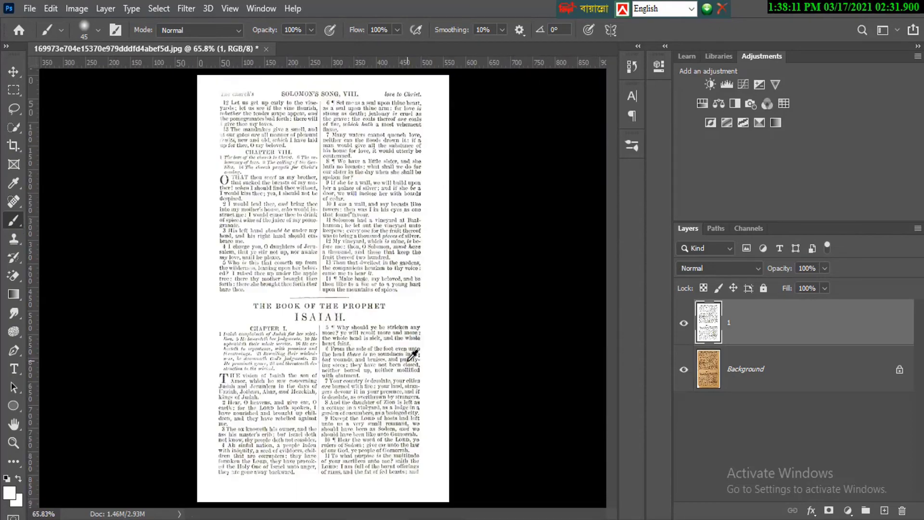
scroll(403, 346, up, 4)
scroll(310, 323, down, 4)
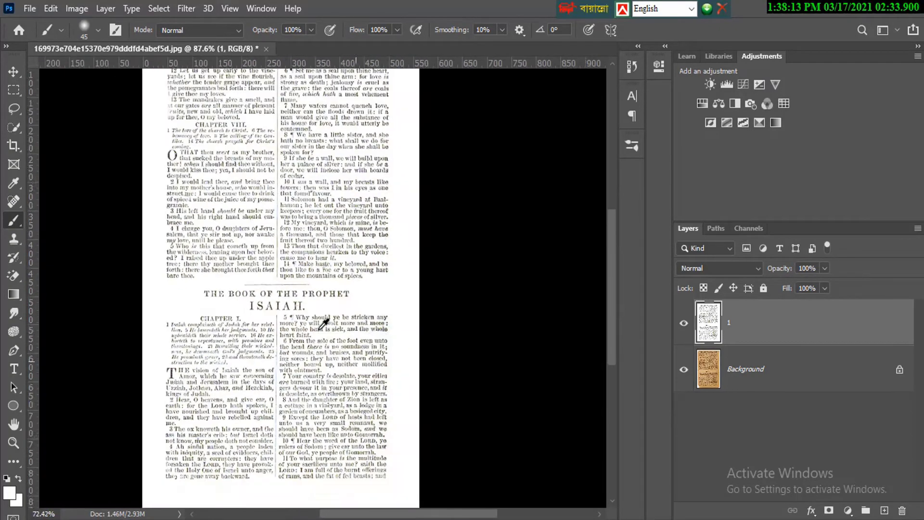
click(13, 72)
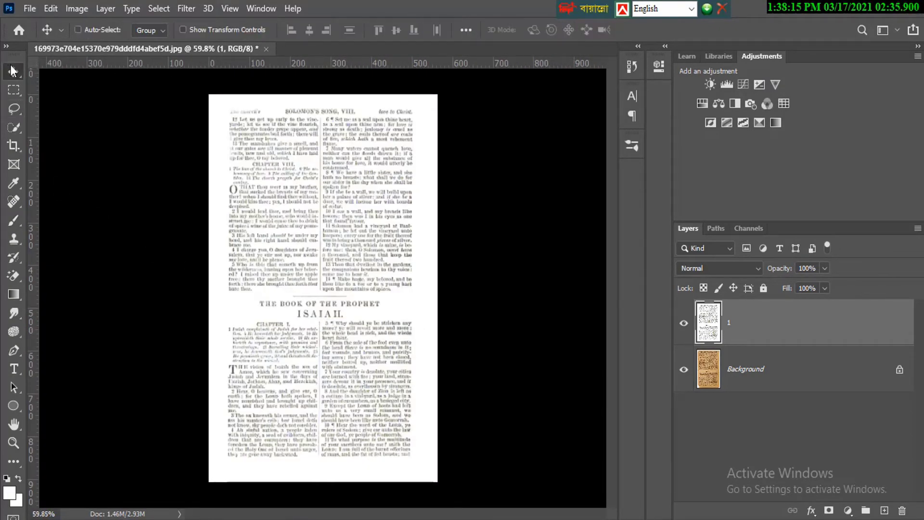
click(13, 441)
right_click(396, 269)
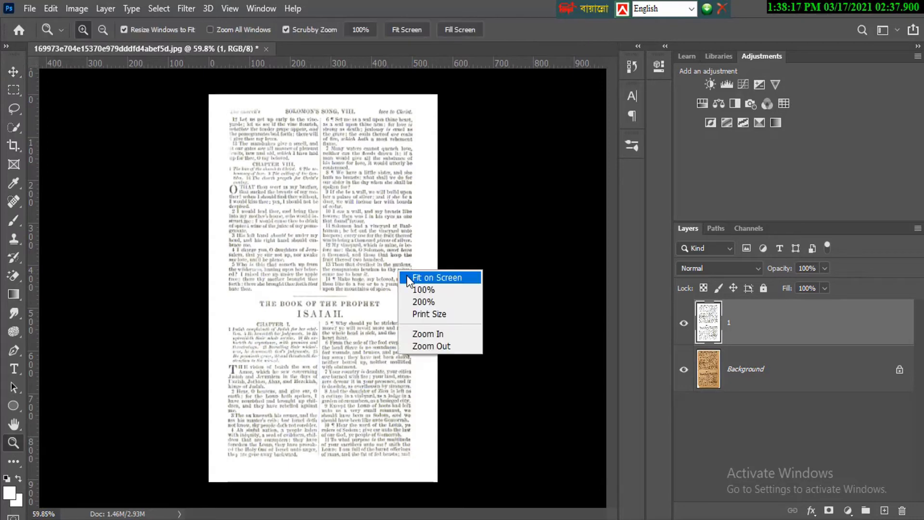
click(409, 275)
key(v)
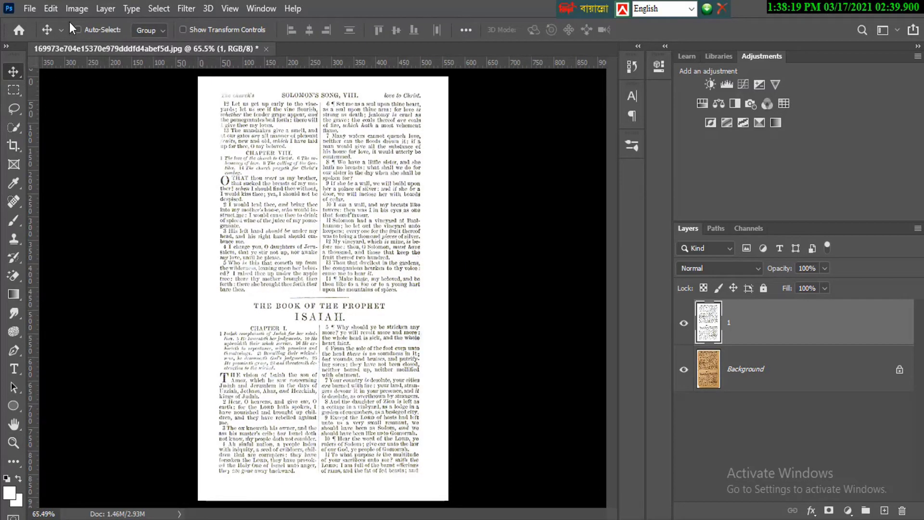
Apply Levels to layer 1 with the shadow input at 7 and the highlight input at 235.
click(56, 8)
click(56, 8)
click(76, 8)
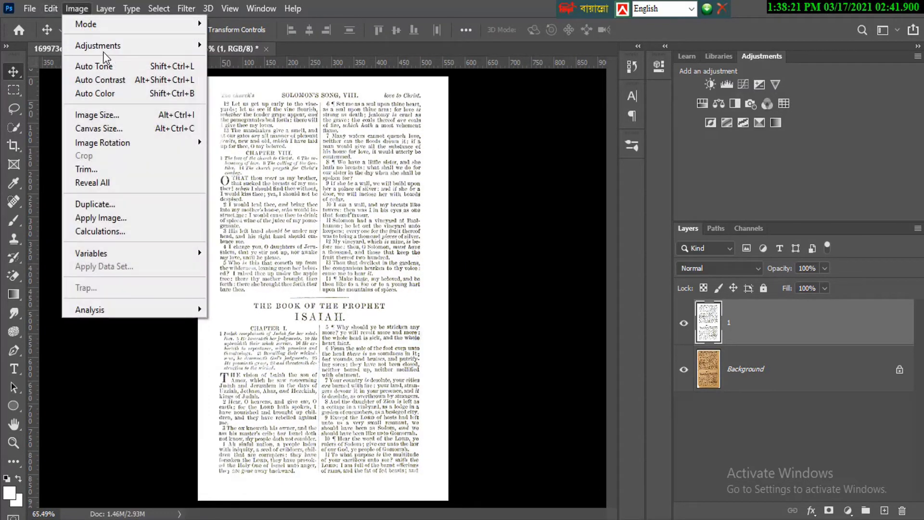
mouse_move(120, 45)
click(277, 68)
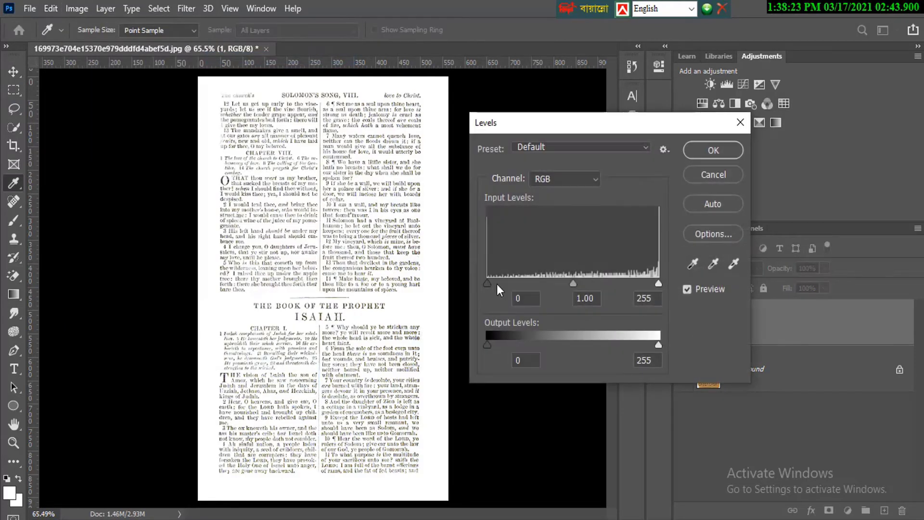
drag(501, 290, 491, 289)
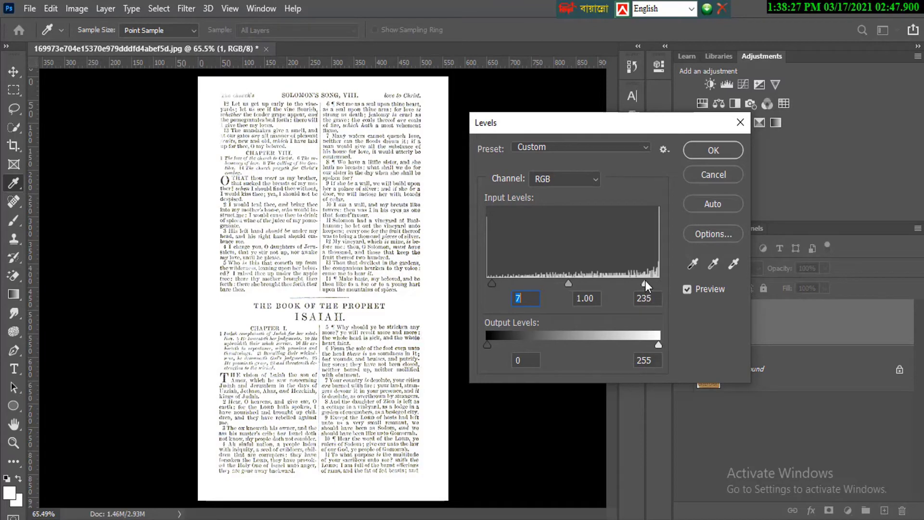
click(658, 282)
click(711, 149)
key(v)
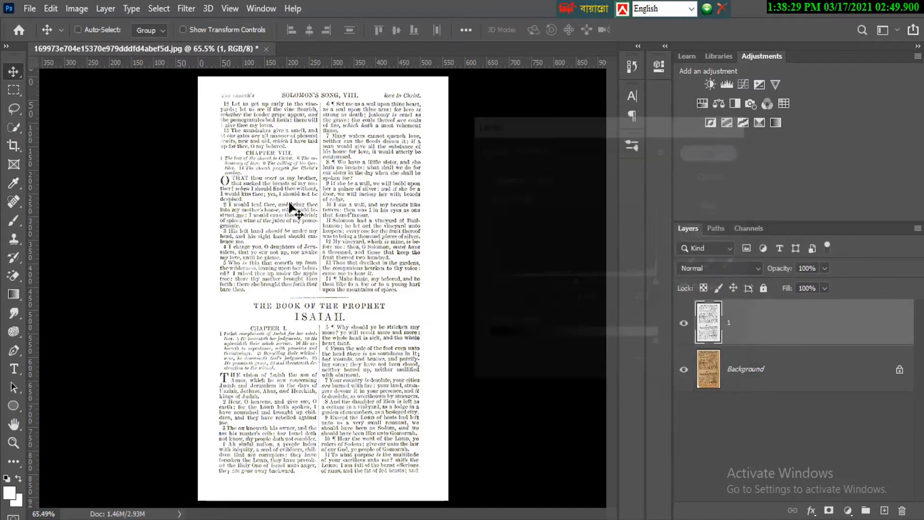
Enlarge the soft round brush to 300 px and check its size and hardness settings.
click(16, 220)
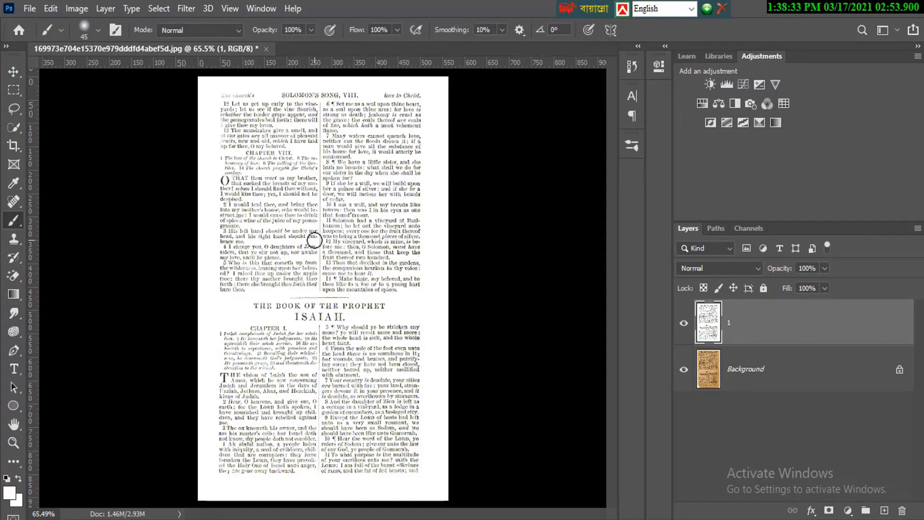
key(bracketright)
key(bracketright)
key(bracketright)
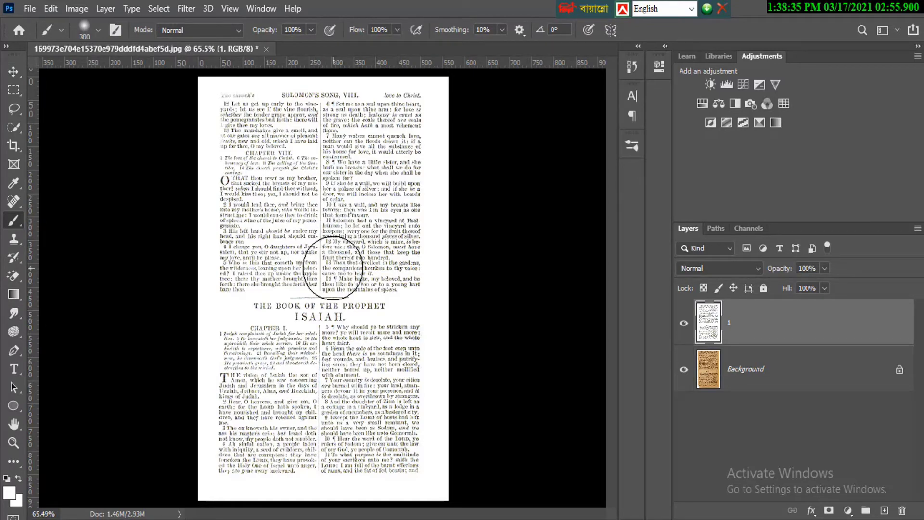
click(98, 31)
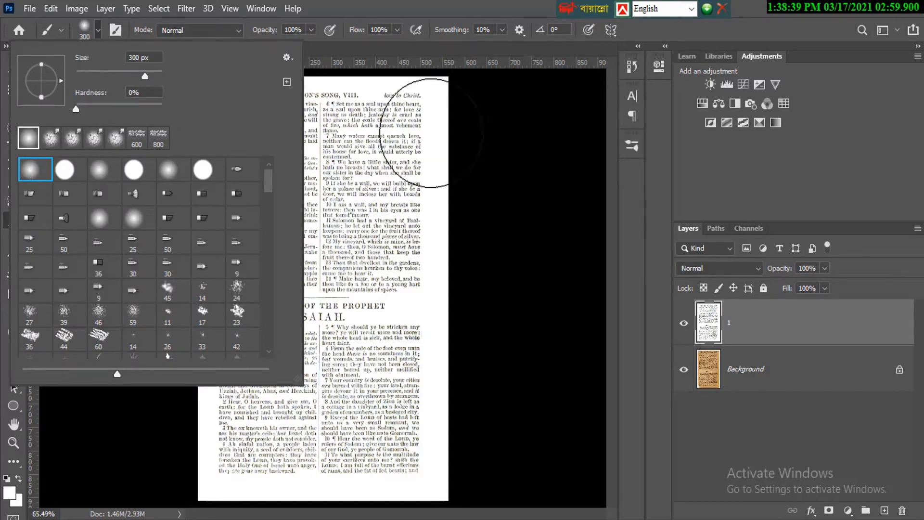
click(403, 6)
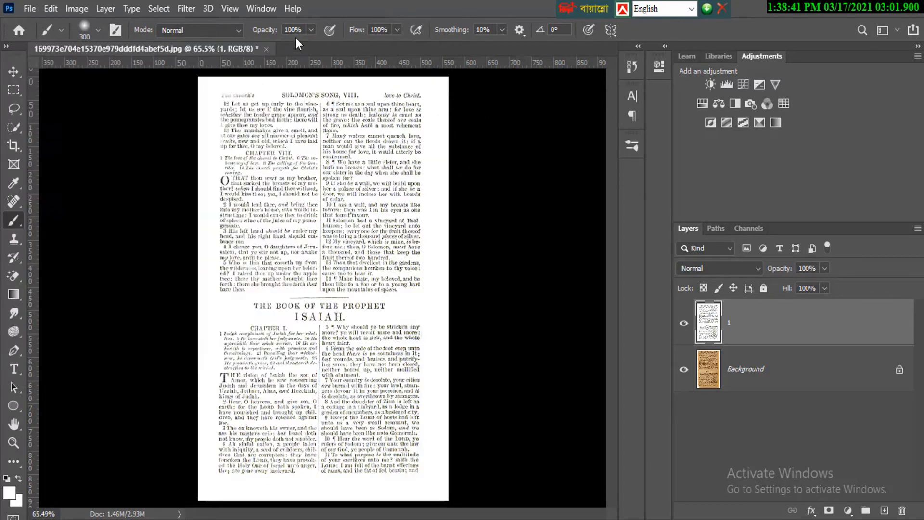
Set the brush's blending mode to Overlay.
click(239, 31)
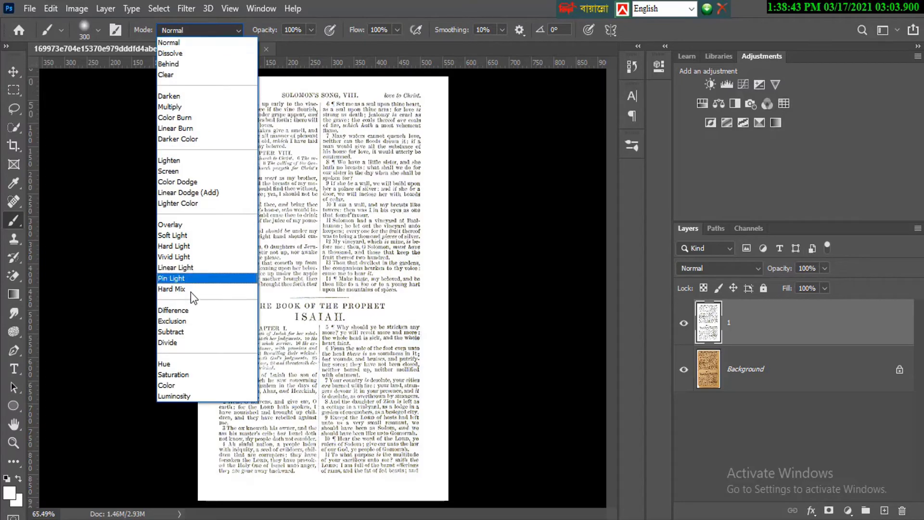
click(181, 42)
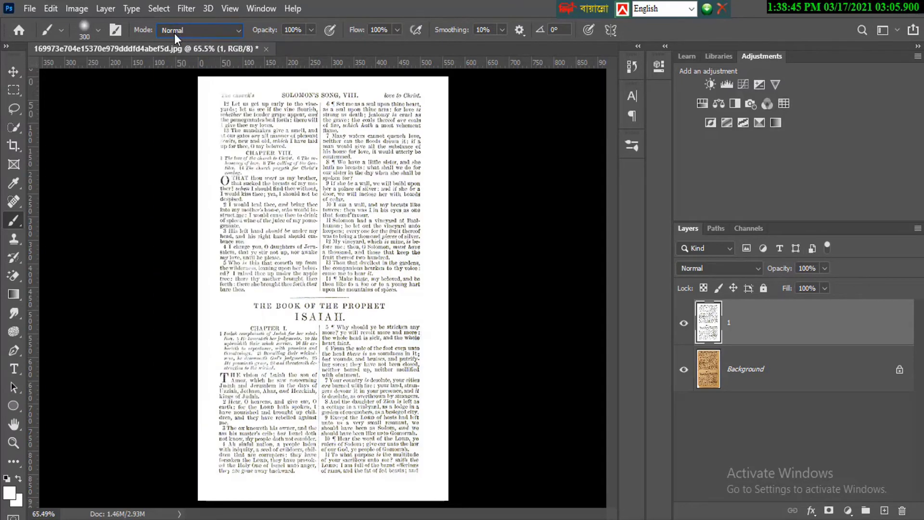
click(174, 33)
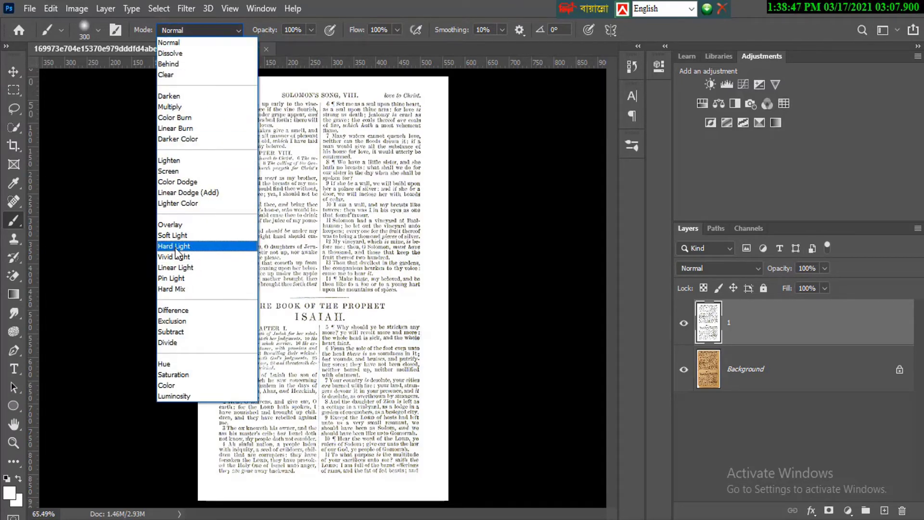
click(174, 228)
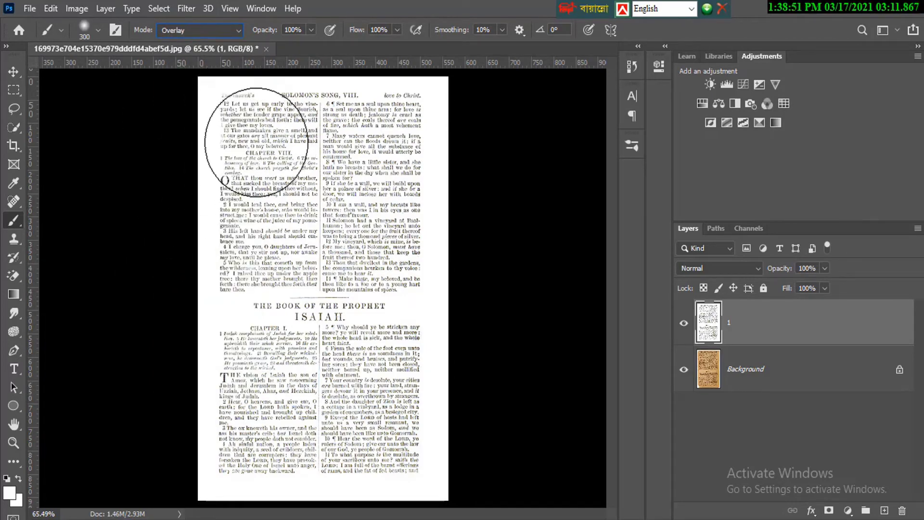
Set the foreground colour to black, 000000.
click(10, 495)
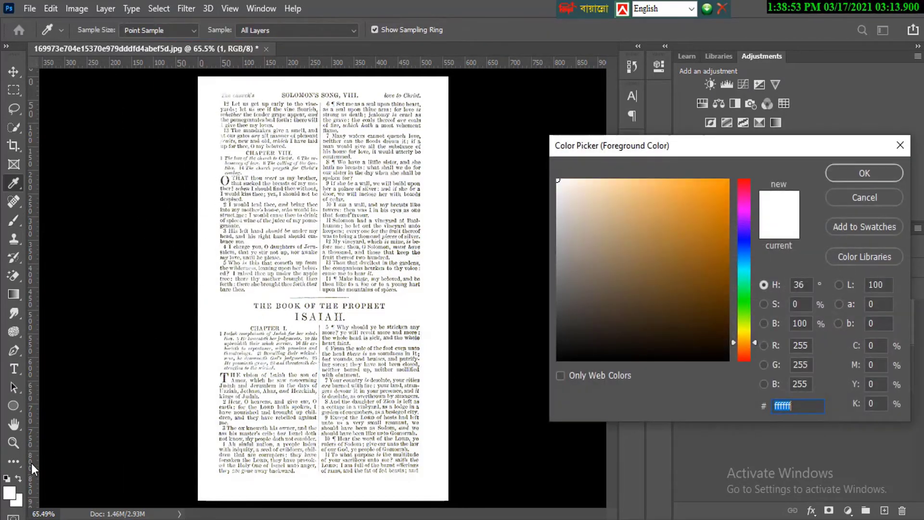
text(000000)
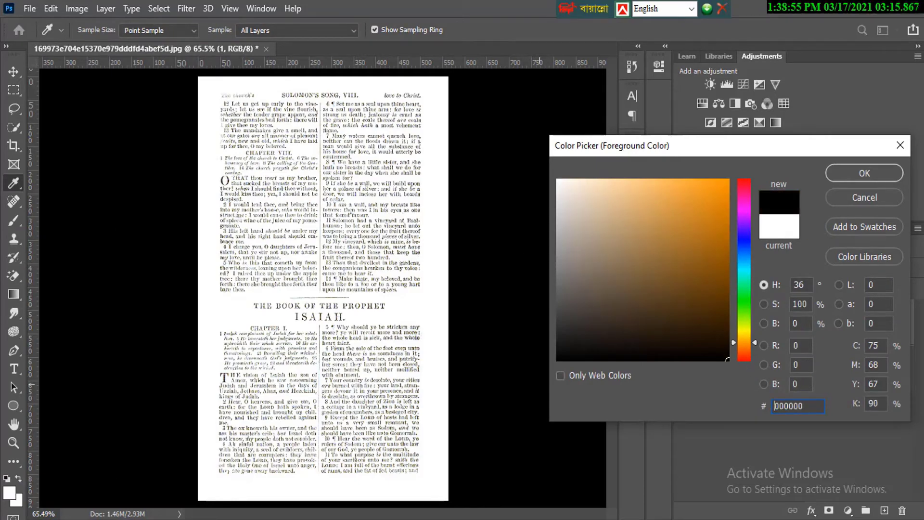
click(862, 169)
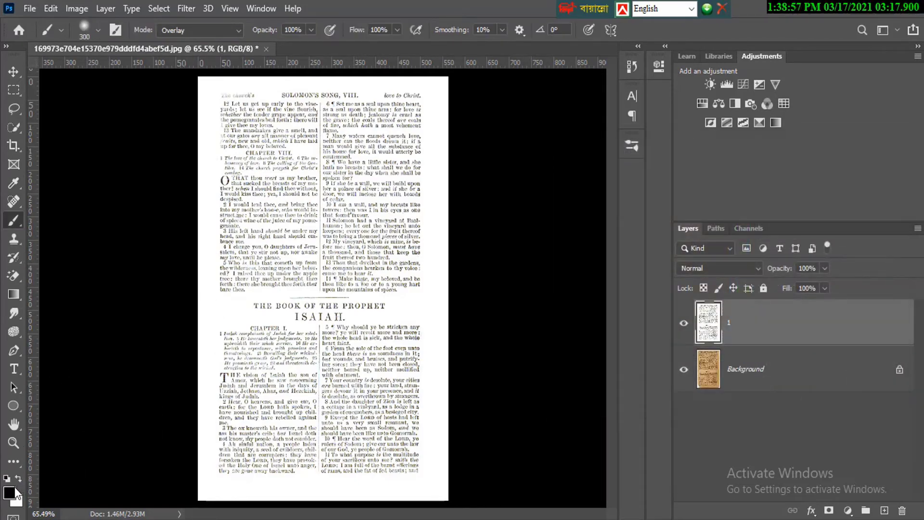
Darken the text across the whole page on layer 1 by painting over both columns with the 300 px black Overlay brush.
mouse_move(278, 128)
mouse_down()
mouse_move(237, 173)
mouse_move(251, 122)
mouse_move(234, 200)
mouse_move(304, 287)
mouse_move(278, 278)
mouse_up()
mouse_move(351, 113)
mouse_down()
mouse_move(373, 219)
mouse_move(372, 186)
mouse_move(413, 175)
mouse_move(394, 354)
mouse_move(329, 327)
mouse_move(262, 416)
mouse_move(251, 387)
mouse_move(326, 440)
mouse_move(464, 431)
mouse_up()
mouse_move(262, 68)
mouse_down()
mouse_move(237, 42)
mouse_move(233, 134)
mouse_up()
Reduce the brush to 150 px and paint over the Solomon's Song columns to deepen the text there.
scroll(233, 133, up, 4)
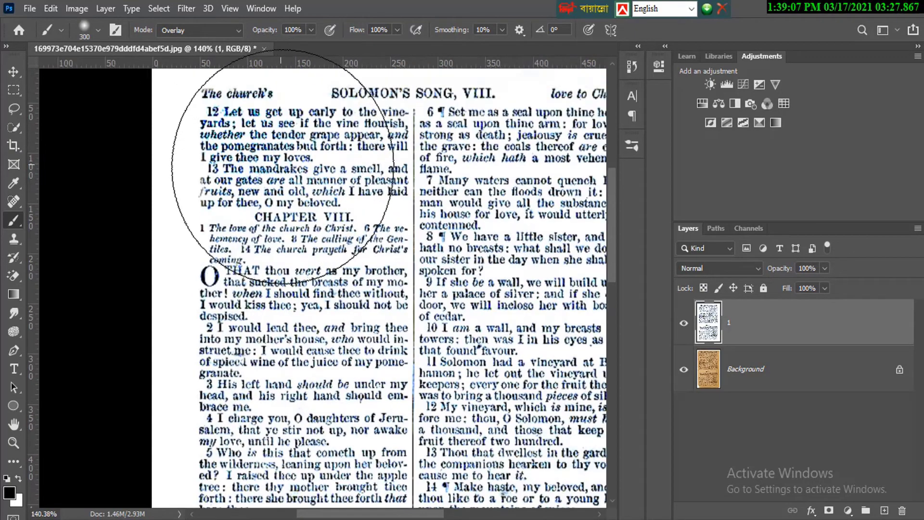
key(bracketleft)
key(bracketleft)
key(bracketleft)
key(bracketleft)
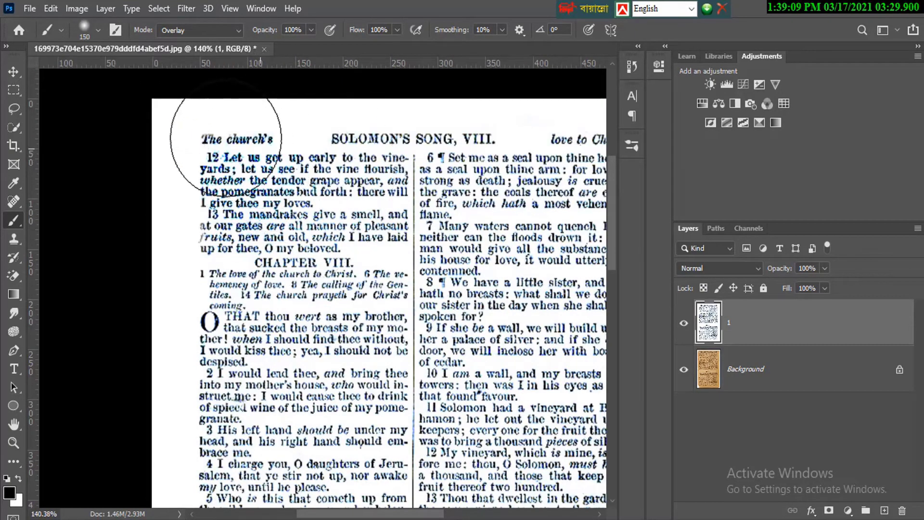
mouse_move(227, 322)
mouse_down()
mouse_move(237, 393)
mouse_move(260, 414)
mouse_up()
scroll(260, 414, down, 2)
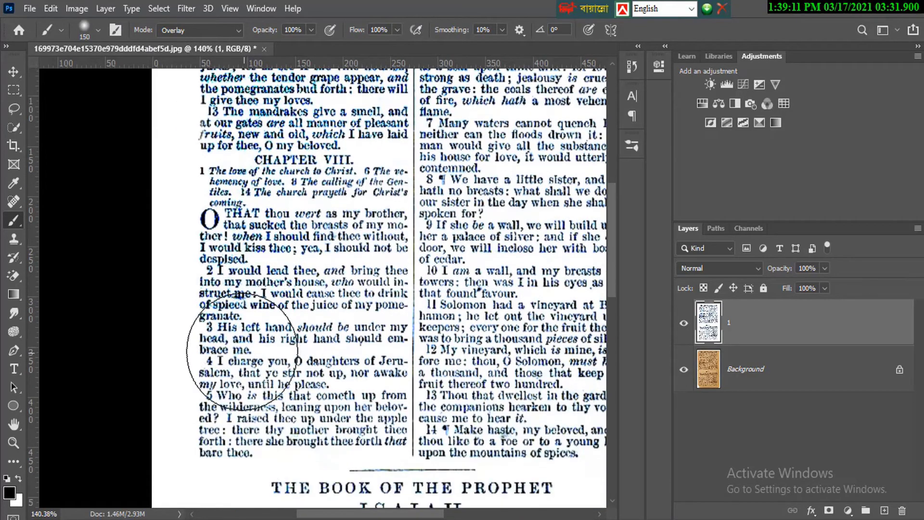
mouse_move(243, 346)
mouse_down()
mouse_move(354, 413)
mouse_move(379, 311)
mouse_move(371, 188)
mouse_up()
scroll(433, 270, down, 2)
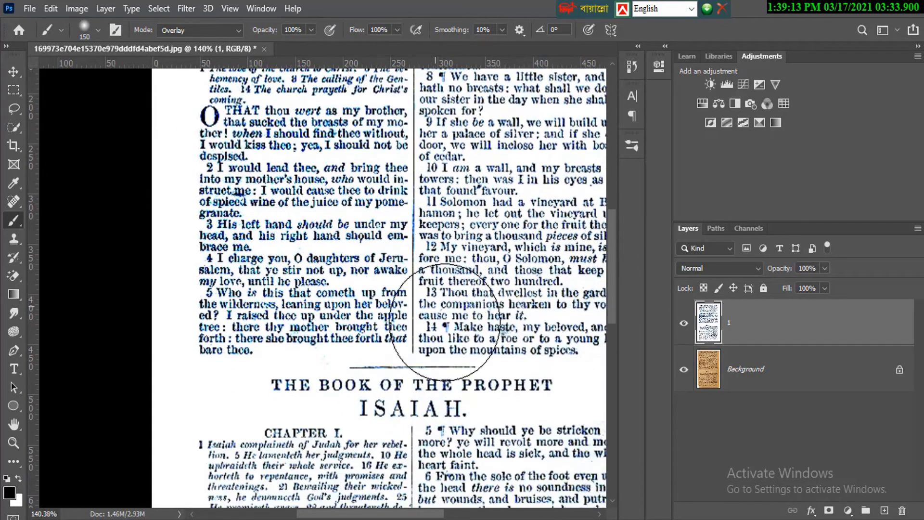
mouse_move(508, 359)
mouse_down()
mouse_move(375, 382)
mouse_move(498, 402)
mouse_up()
Paint over the Isaiah section's columns down to the last lines with the 150 px Overlay brush to deepen the text.
scroll(497, 402, down, 2)
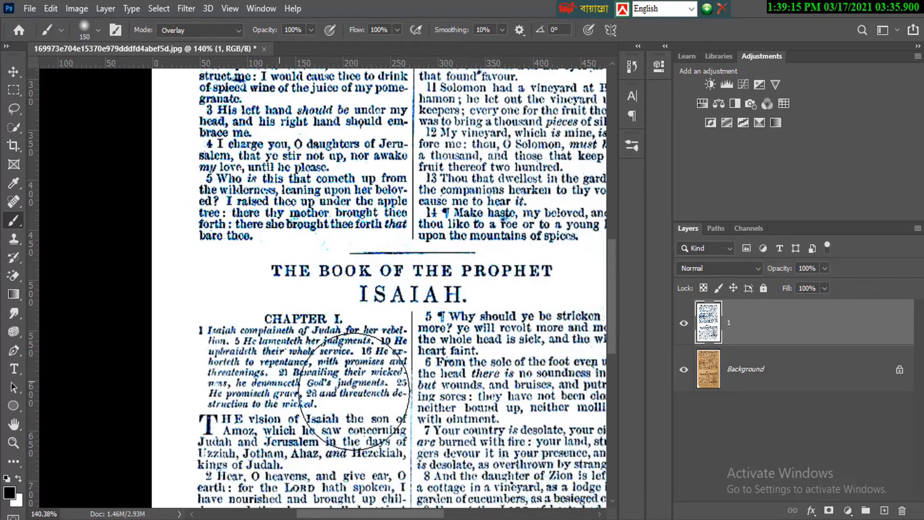
scroll(371, 350, down, 1)
scroll(365, 350, down, 1)
drag(298, 337, 412, 385)
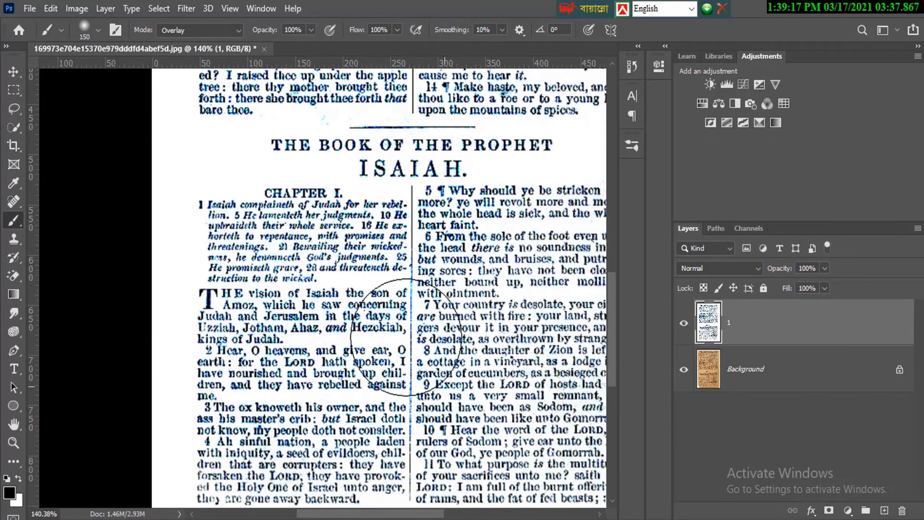
scroll(412, 385, down, 2)
drag(376, 351, 326, 370)
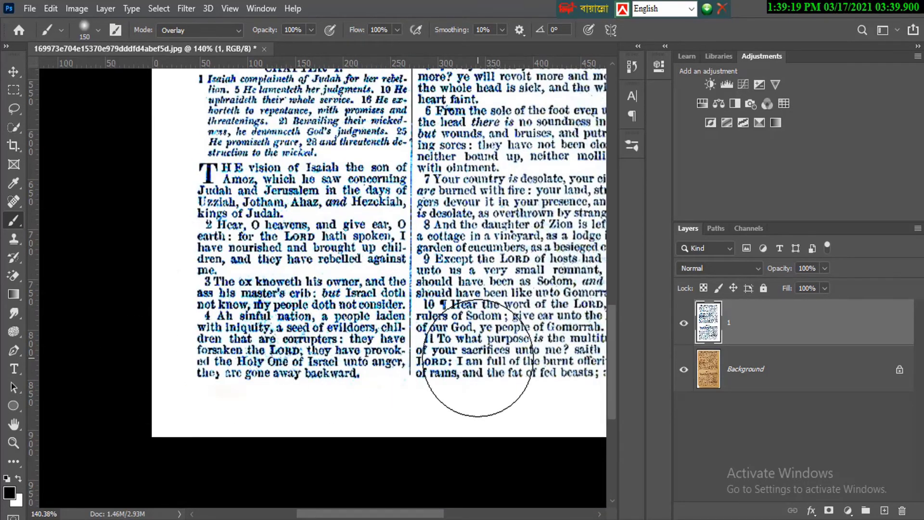
Check the darkened page, fit it on screen, and open the Levels adjustment for layer 1.
scroll(478, 363, down, 3)
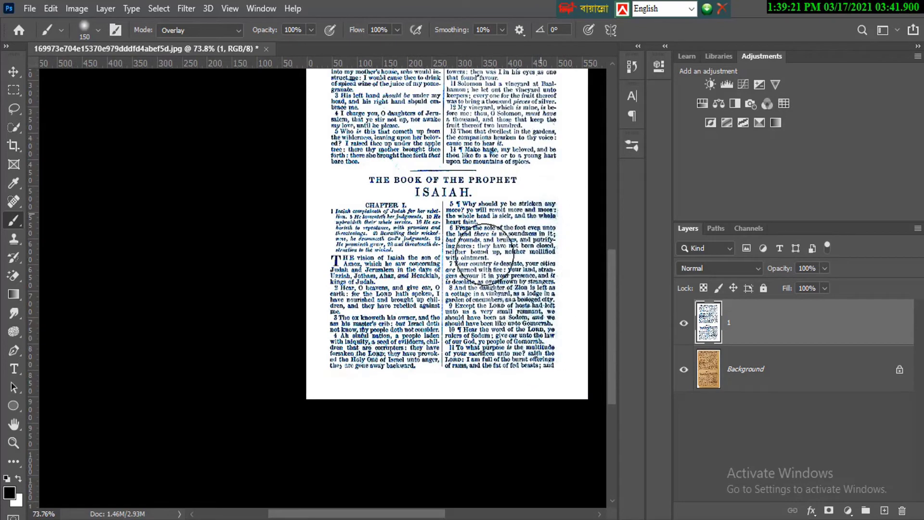
scroll(500, 241, up, 3)
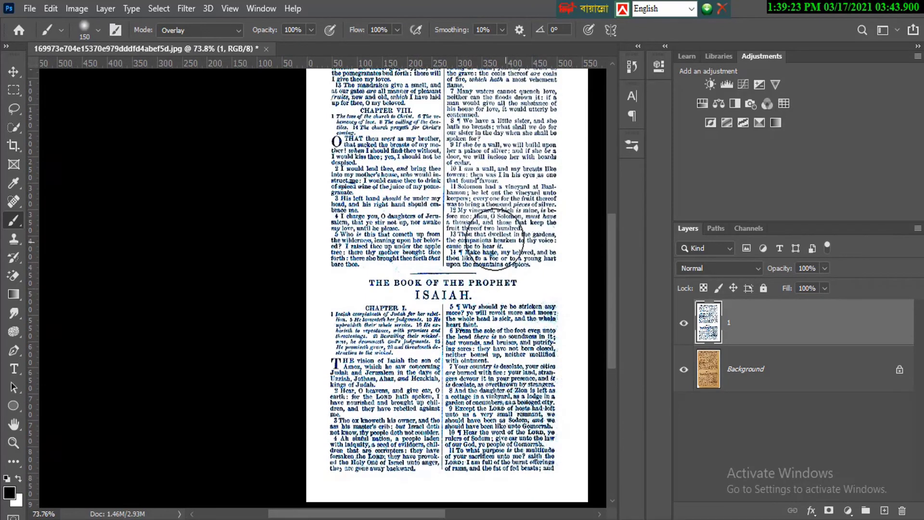
scroll(526, 210, up, 2)
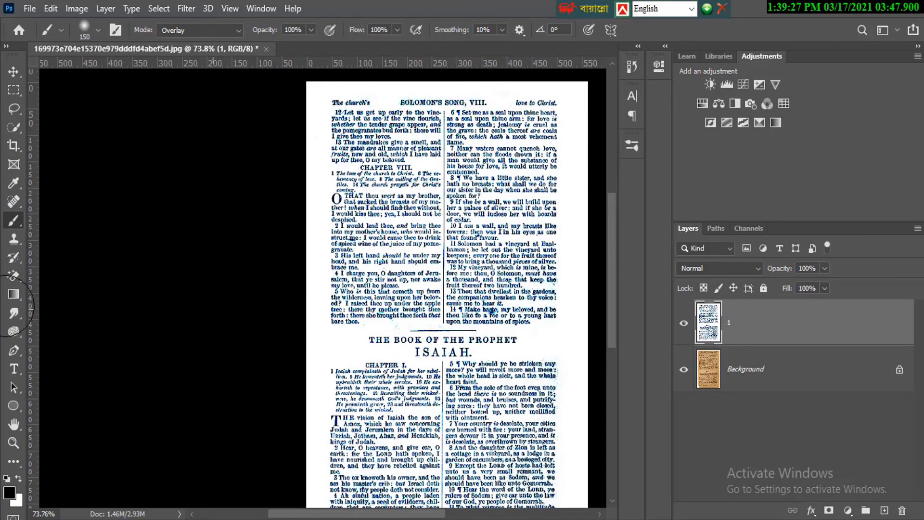
click(14, 442)
right_click(372, 313)
click(407, 327)
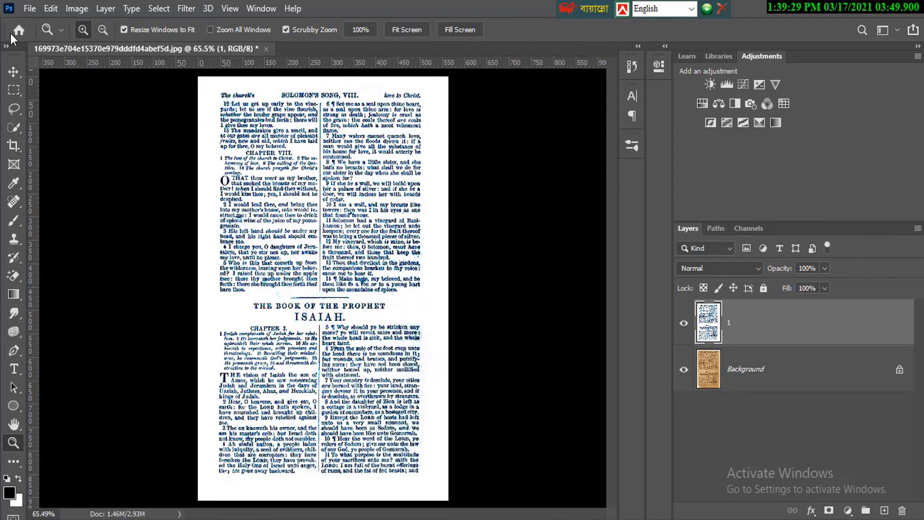
click(12, 72)
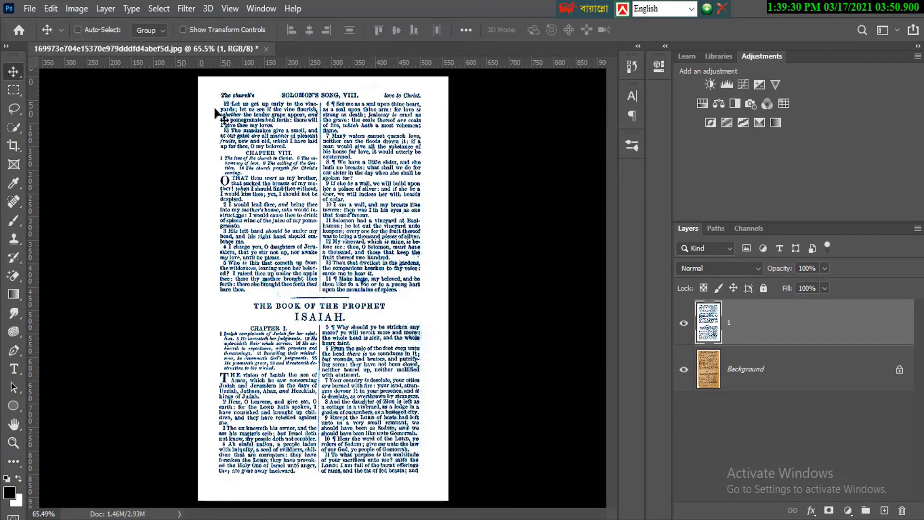
click(53, 13)
click(74, 9)
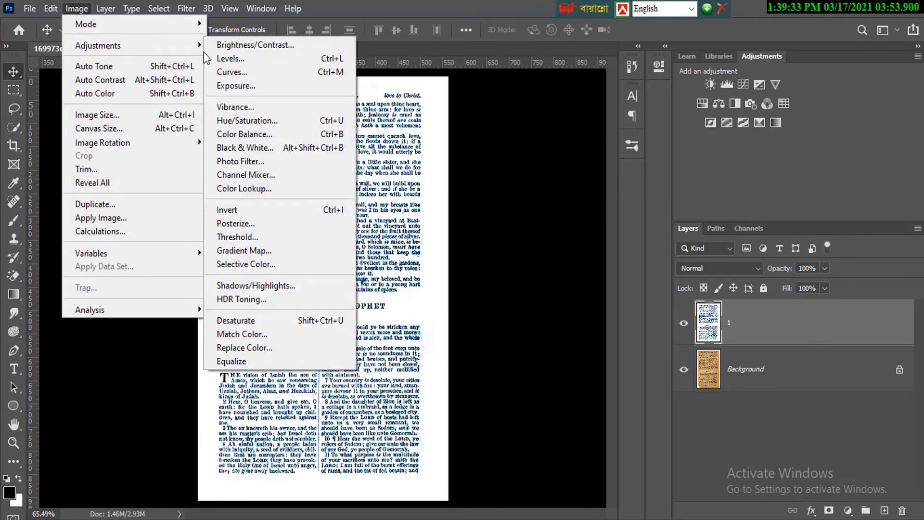
click(227, 58)
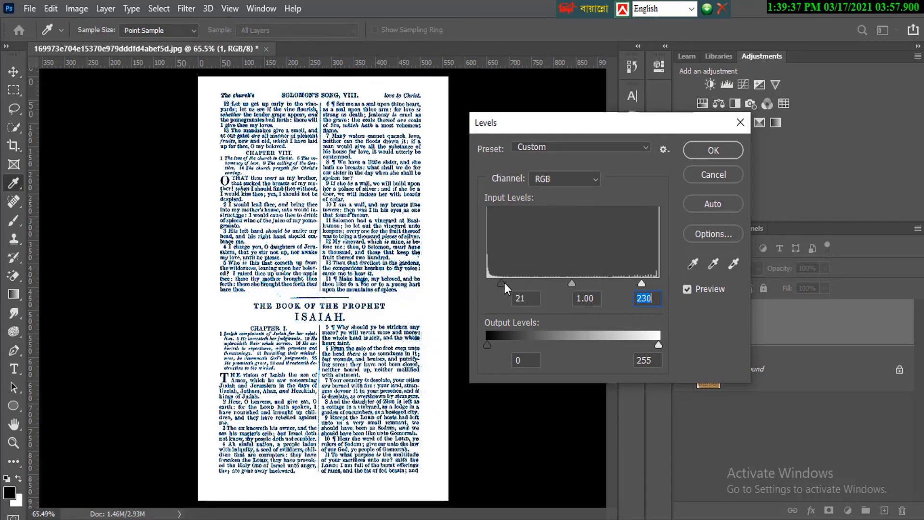
Try a shadow input of 13 in Levels and sample the page with the white point eyedropper.
drag(497, 285, 493, 284)
click(734, 264)
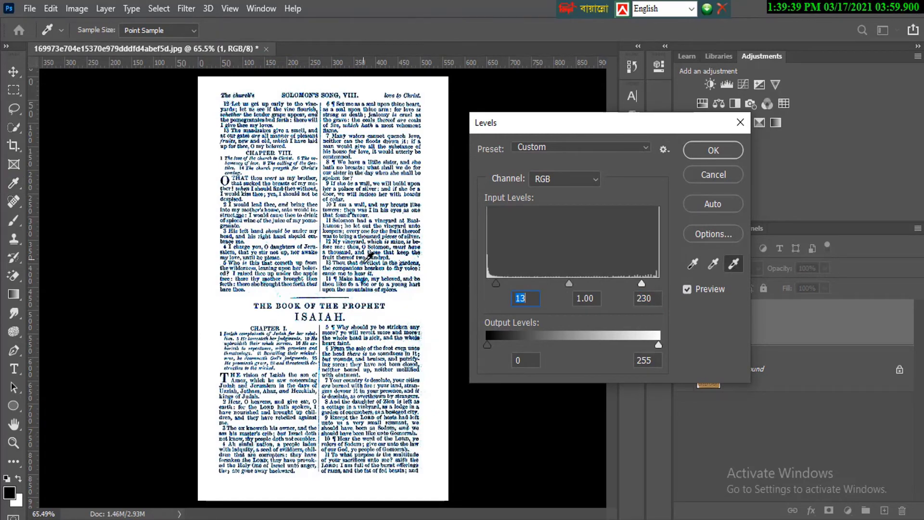
click(377, 263)
click(430, 259)
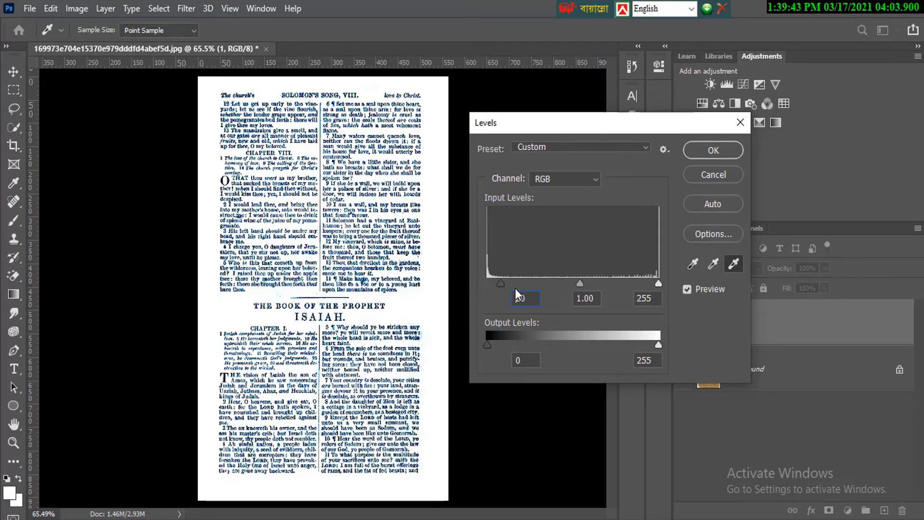
Apply Levels with input values 0, 1.03 and 255 and output values 38 and 255.
drag(501, 283, 481, 281)
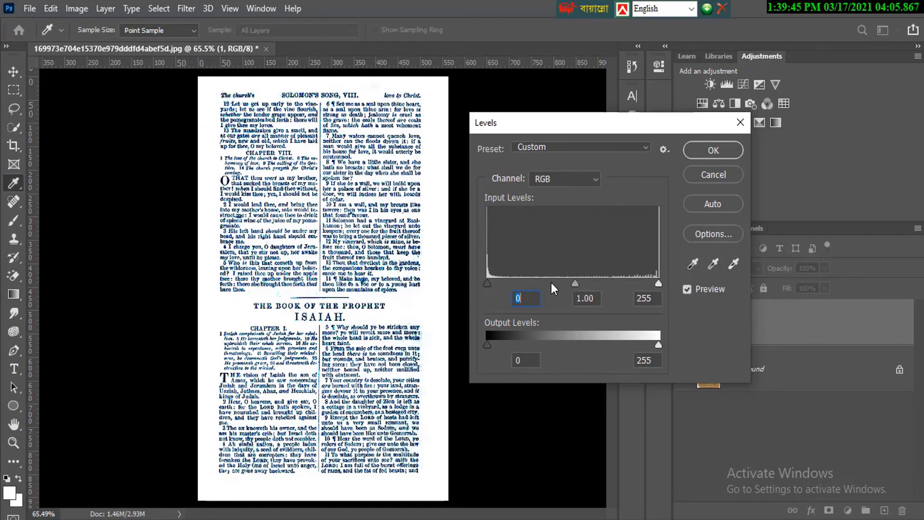
drag(575, 283, 559, 283)
key(Tab)
text(255)
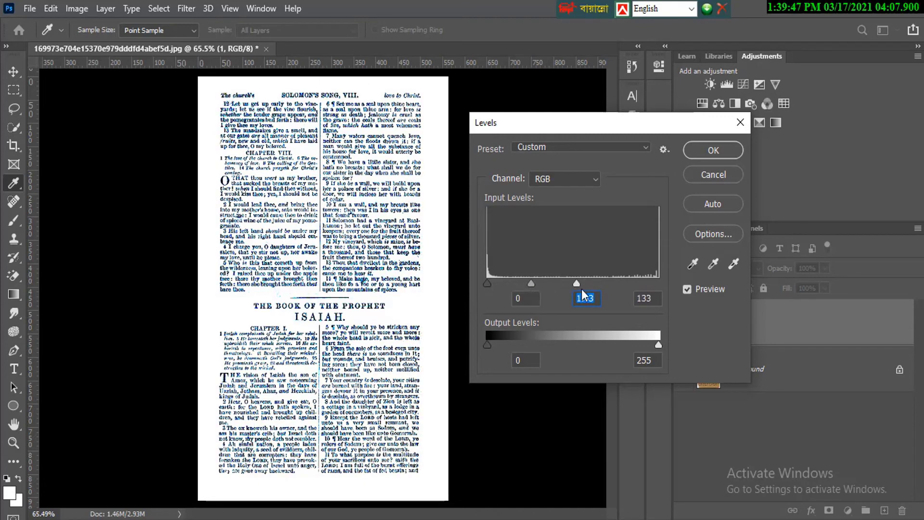
mouse_move(498, 342)
mouse_down()
mouse_move(573, 344)
mouse_move(513, 348)
mouse_up()
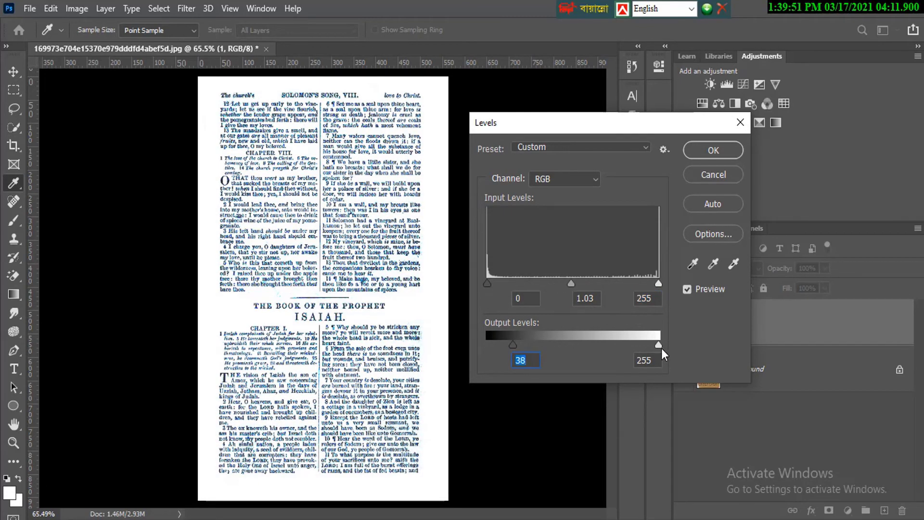
mouse_move(661, 348)
mouse_down()
mouse_move(631, 346)
mouse_move(660, 345)
mouse_up()
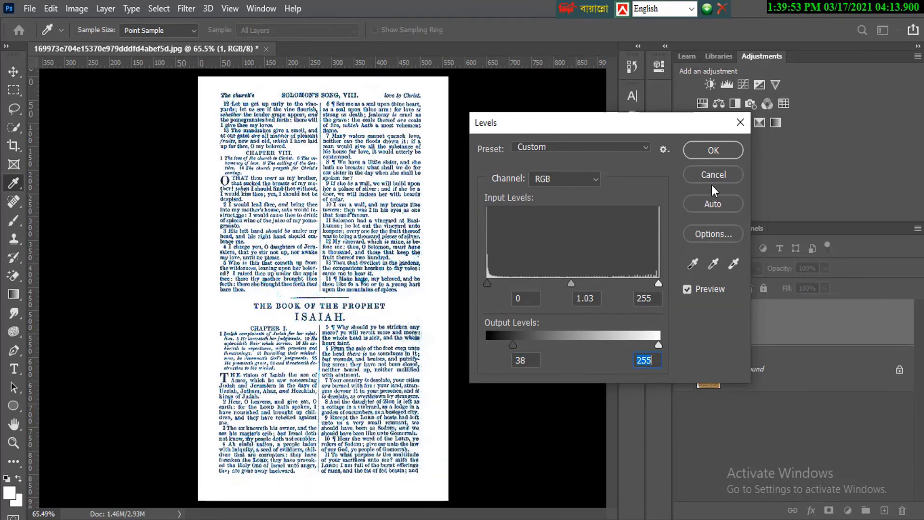
click(713, 150)
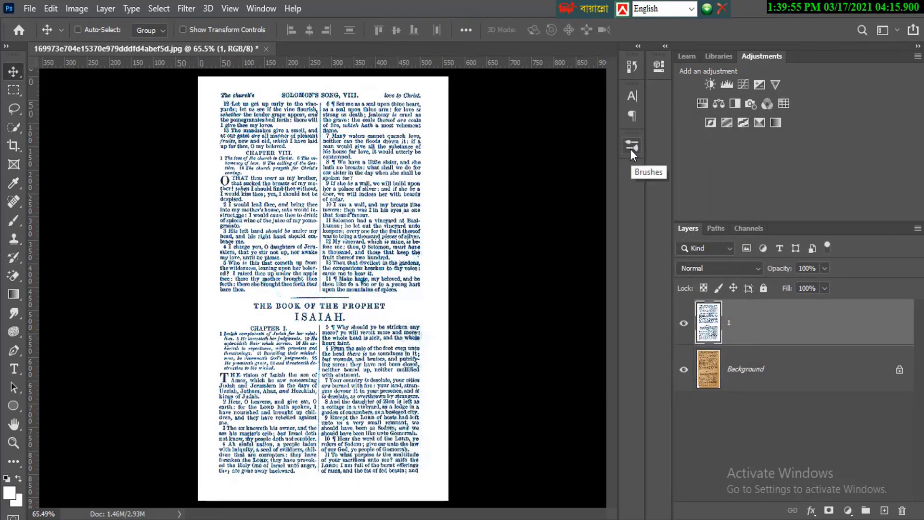
Examine the text of the Isaiah section at 100% magnification and return to the full-page view.
click(14, 442)
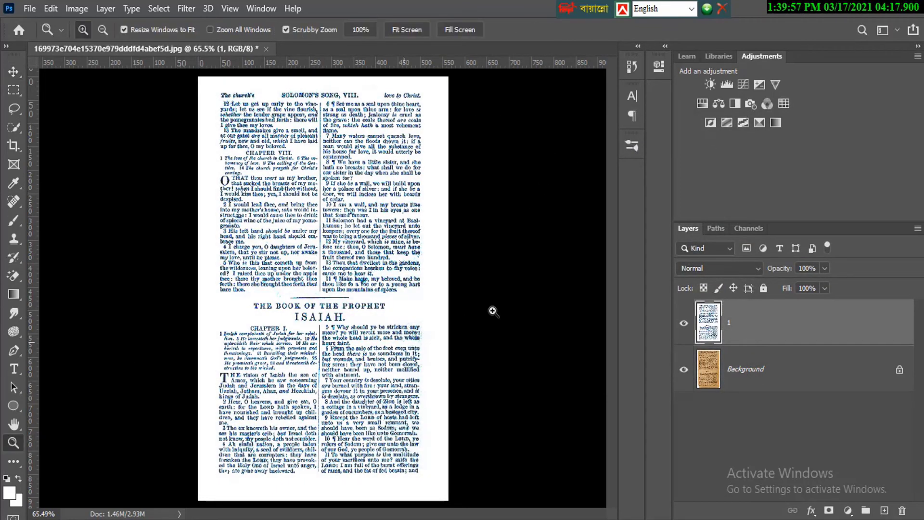
click(396, 332)
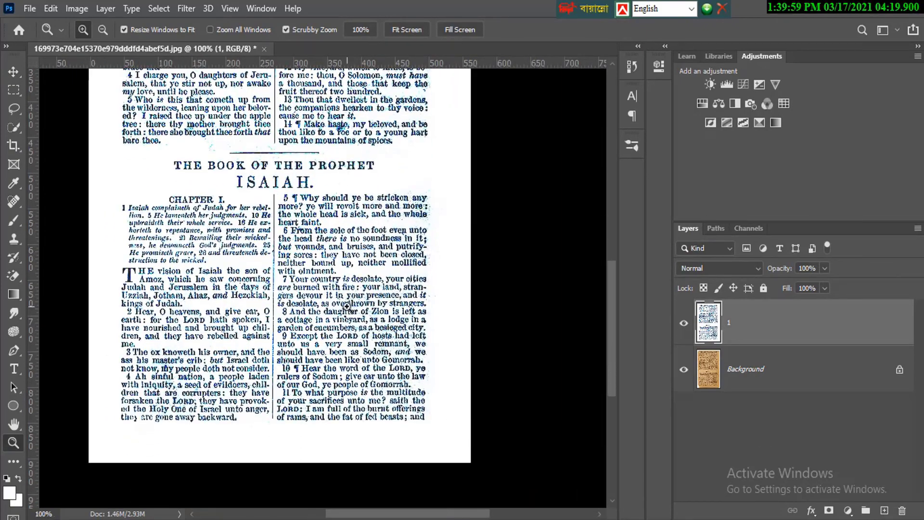
right_click(346, 307)
click(368, 315)
click(10, 71)
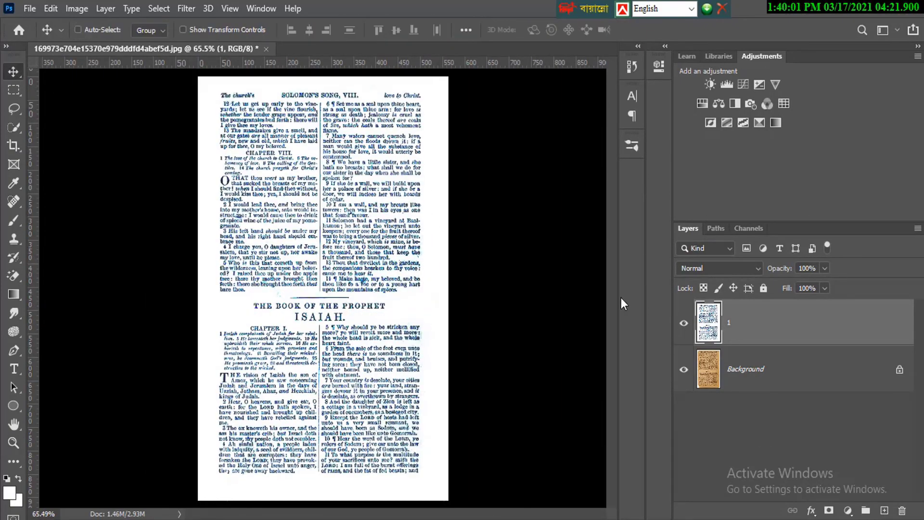
Compare the cleaned page with the original scan by repeatedly hiding and showing layer 1.
click(684, 323)
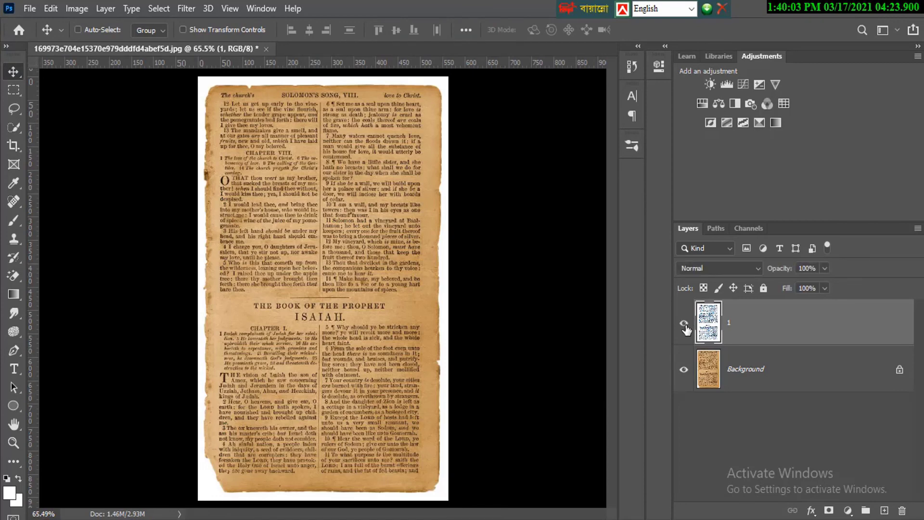
click(684, 323)
click(684, 323)
click(685, 324)
click(685, 324)
click(684, 324)
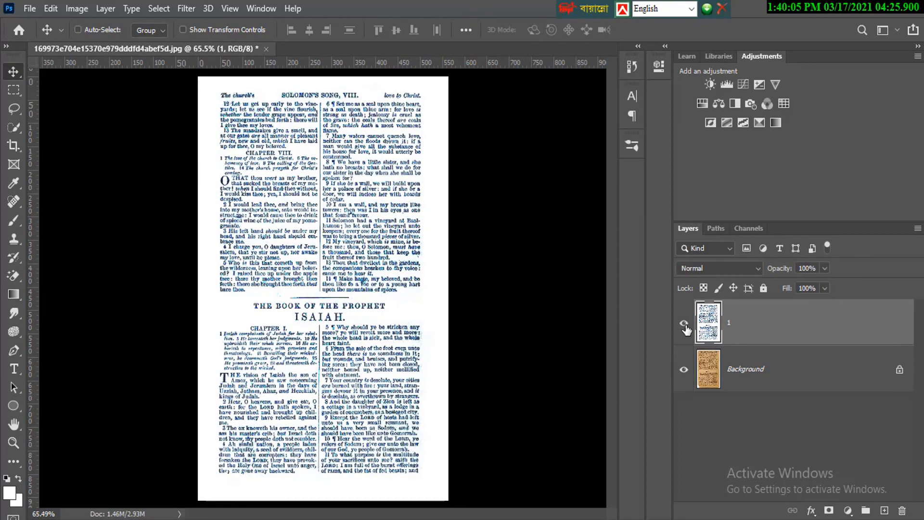
click(684, 324)
click(684, 324)
click(684, 325)
click(685, 325)
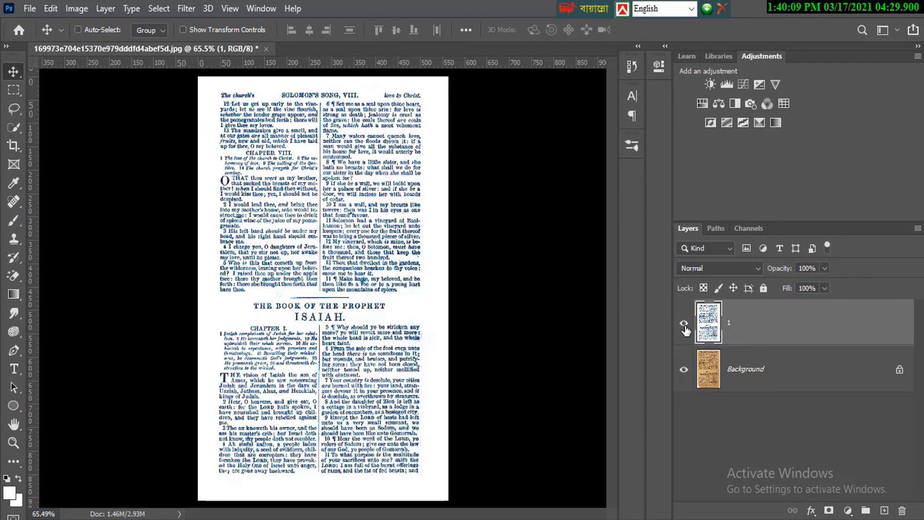